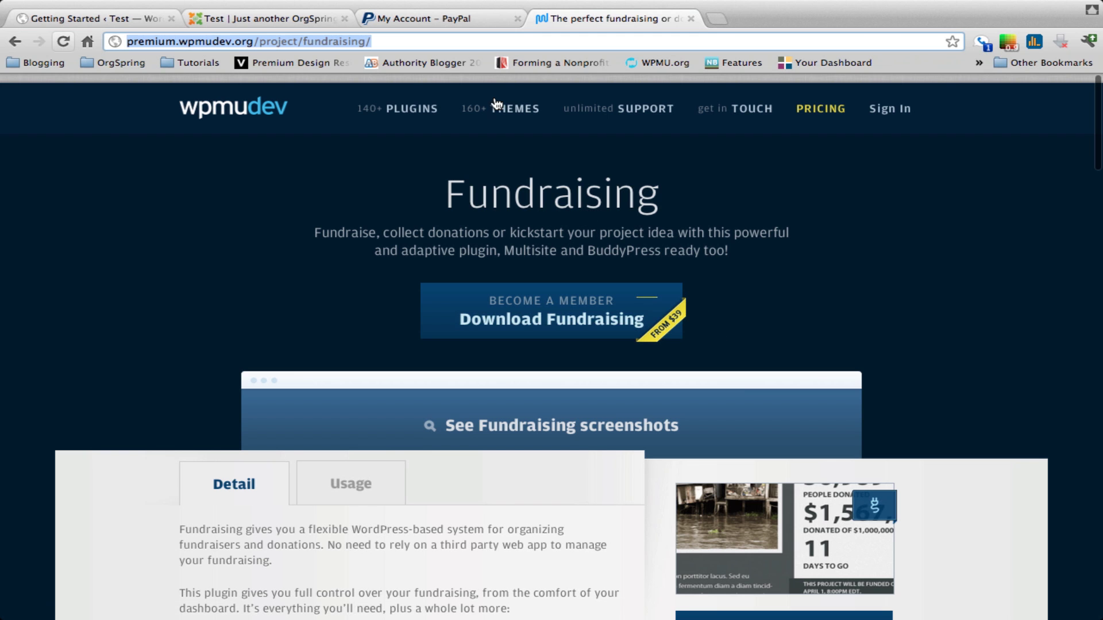
Step: Switch to the Test site's front page and look over its Hello world post and Fundraisers menu
click(283, 18)
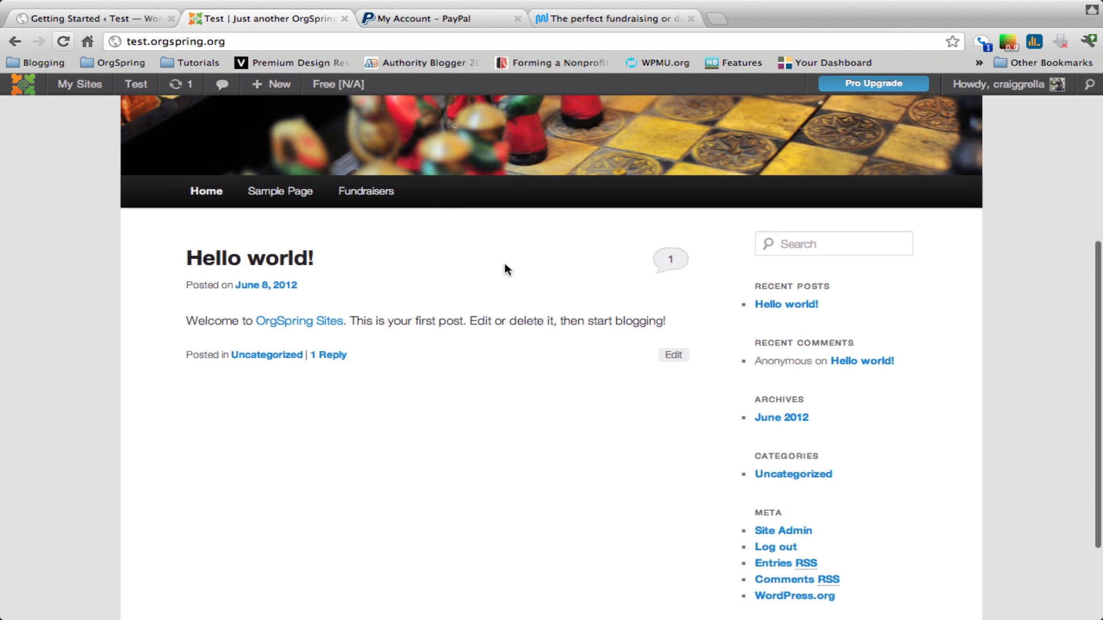
scroll(504, 263, up, 5)
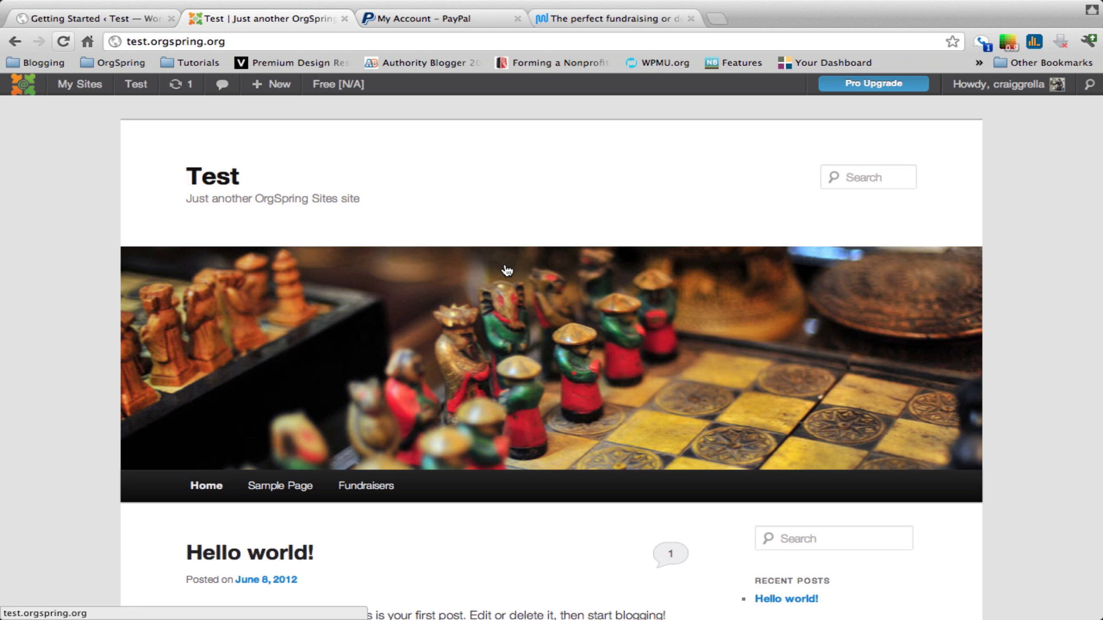
scroll(506, 267, down, 5)
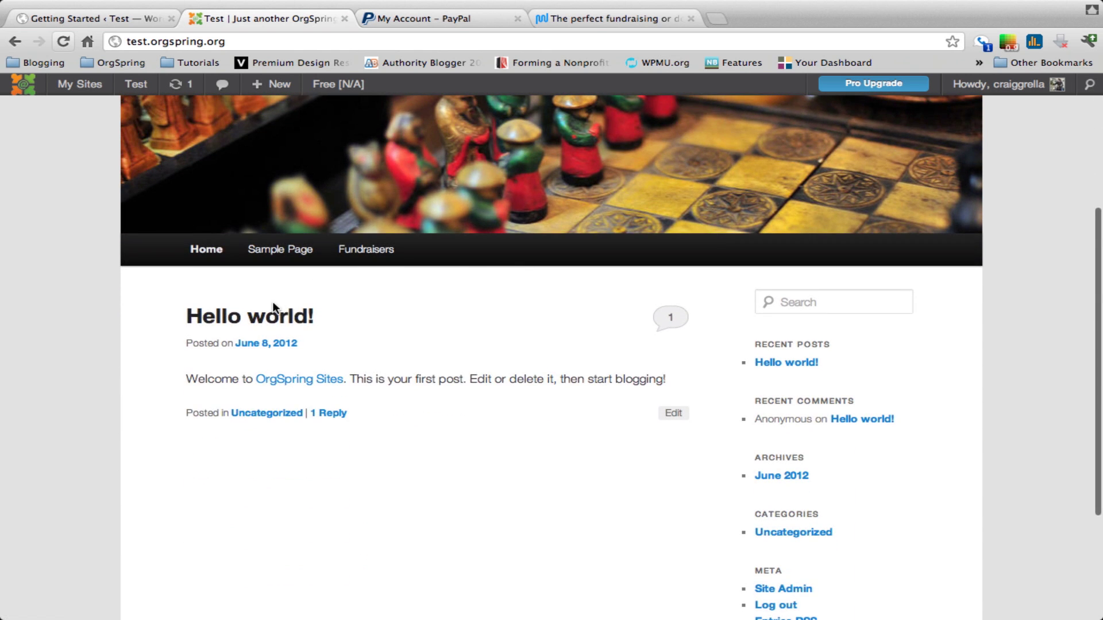
scroll(401, 297, up, 5)
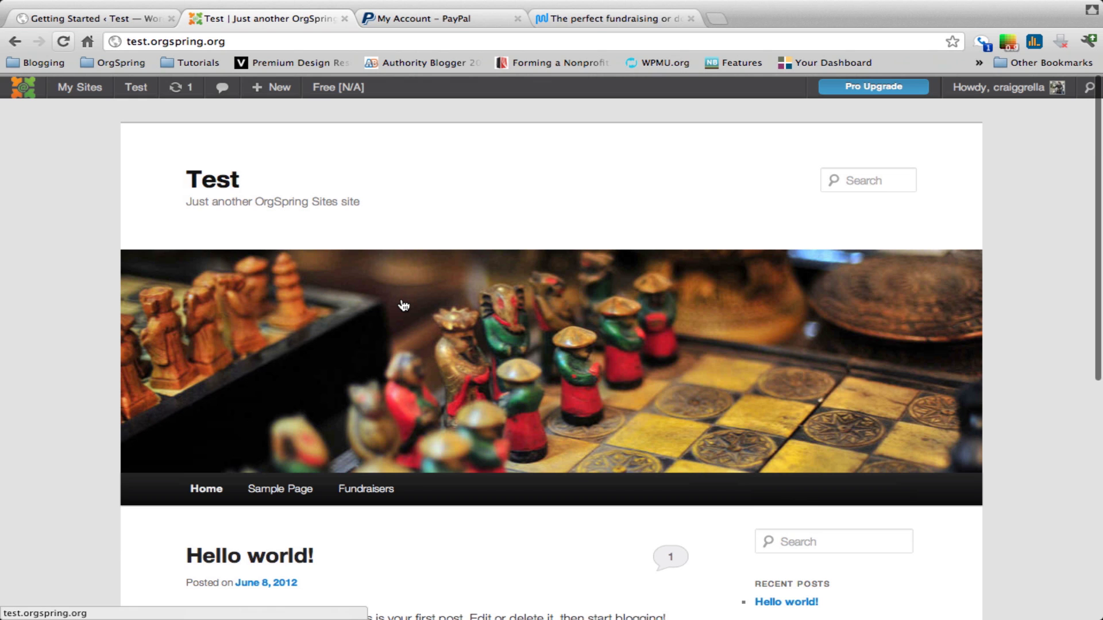
scroll(403, 305, down, 1)
scroll(403, 305, up, 1)
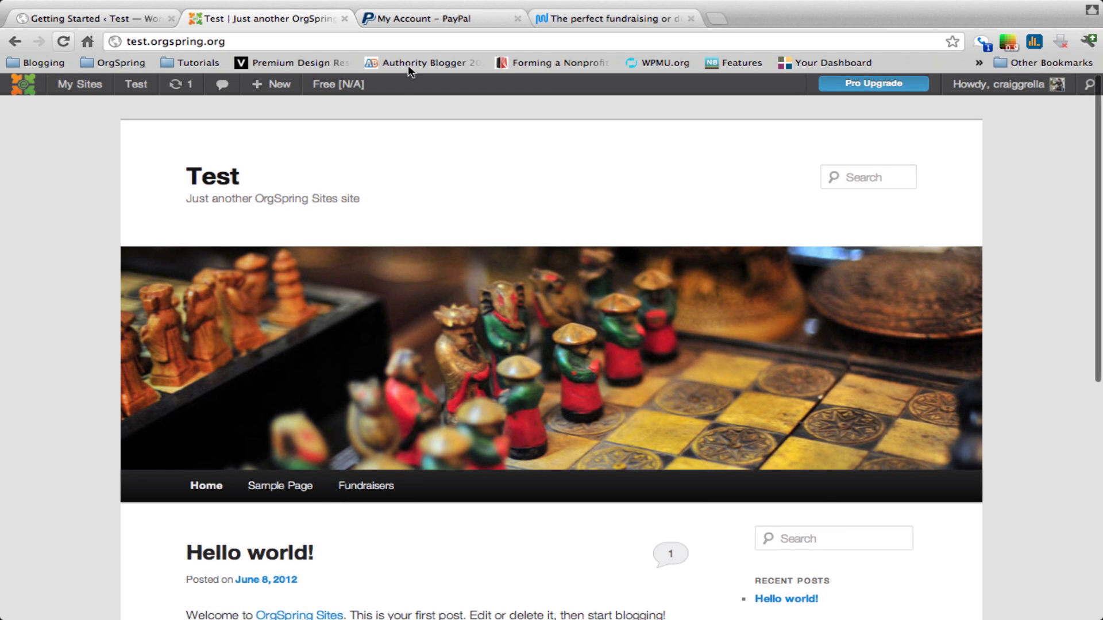
Step: Switch back to the Fundraising > Getting Started page in the WordPress admin
click(113, 19)
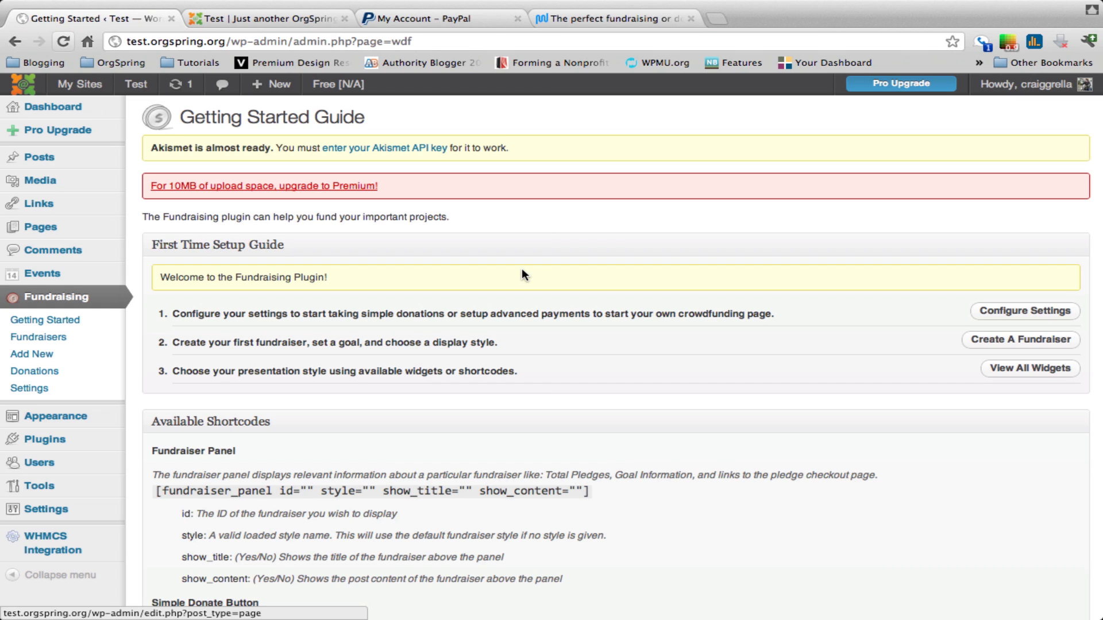
Step: Review the Payments settings: US Dollars, $100 symbol position, no decimals, PayPal enabled
click(1004, 335)
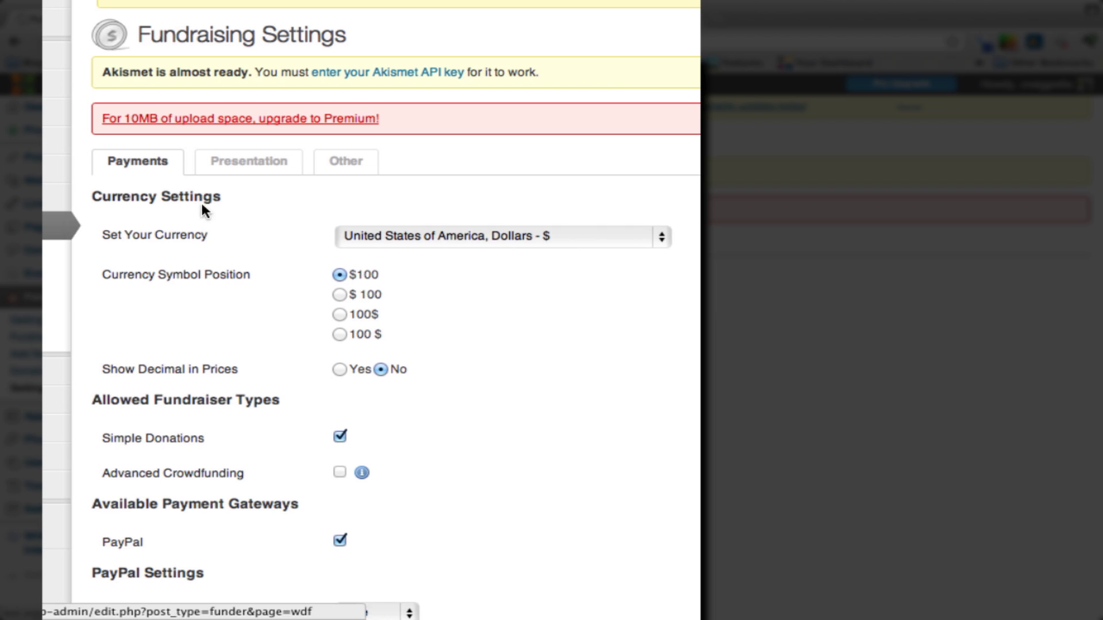
scroll(314, 236, down, 5)
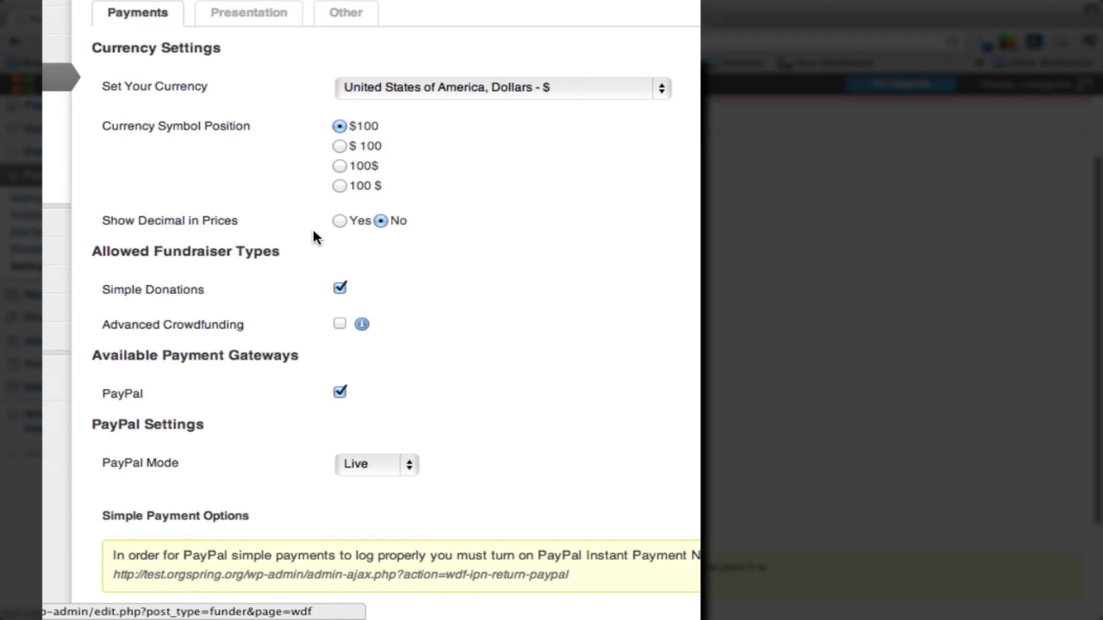
scroll(313, 235, up, 1)
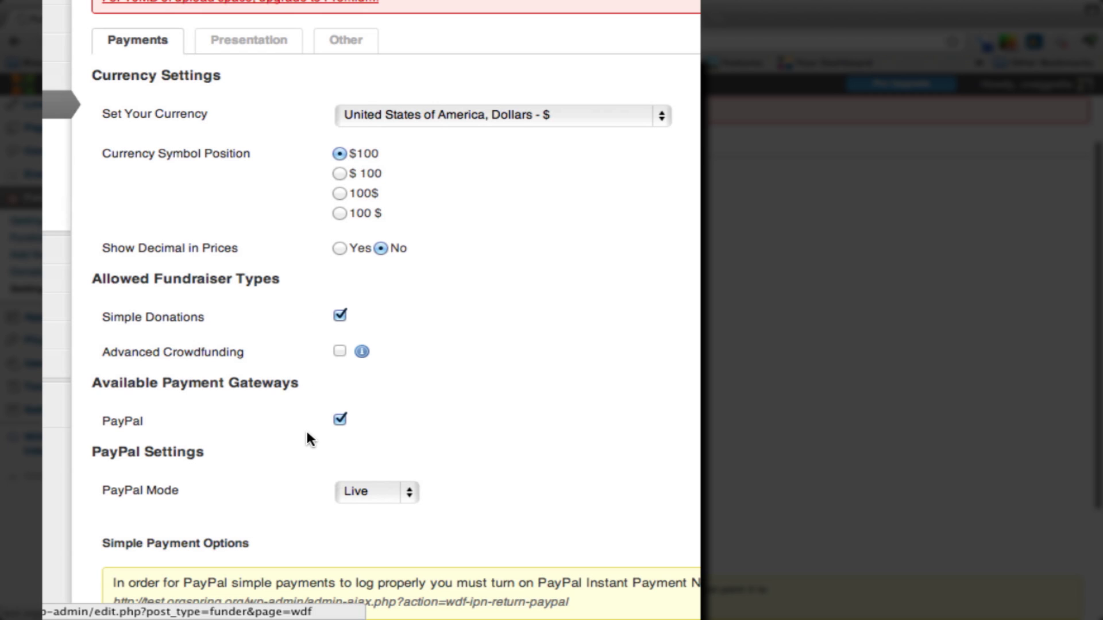
scroll(308, 438, down, 7)
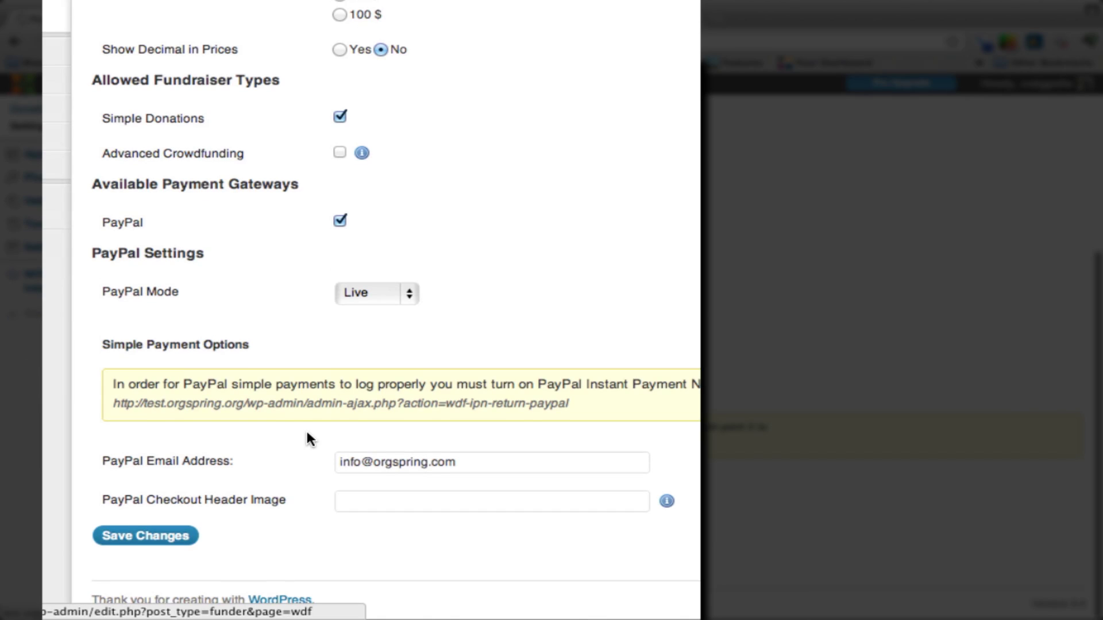
scroll(308, 440, up, 10)
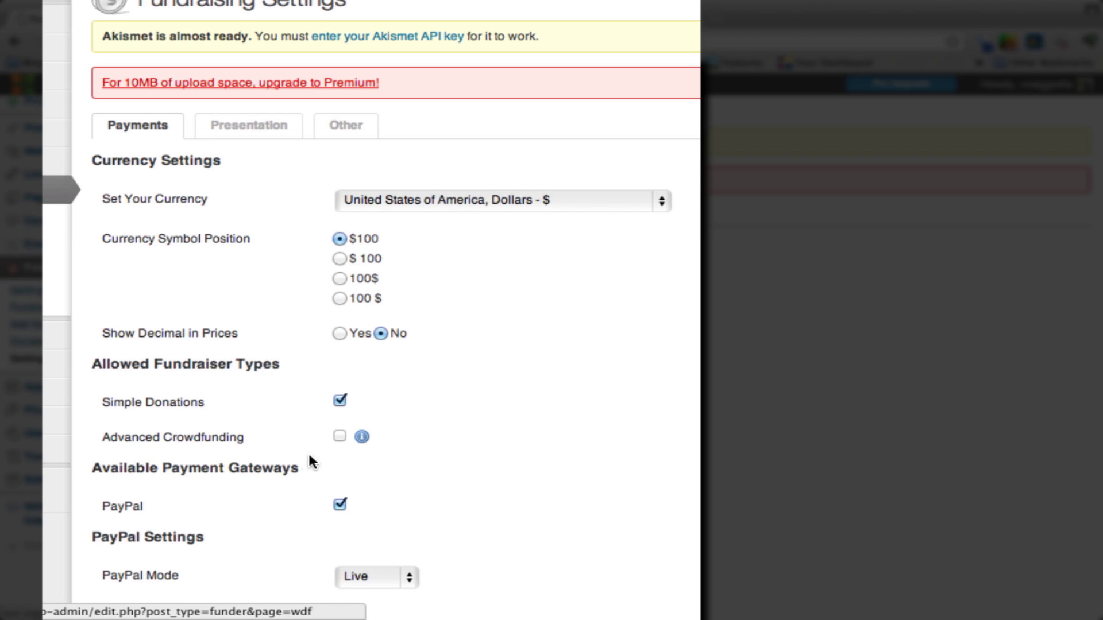
Step: Enable Advanced Crowdfunding under Allowed Fundraiser Types, alongside Simple Donations
mouse_move(365, 439)
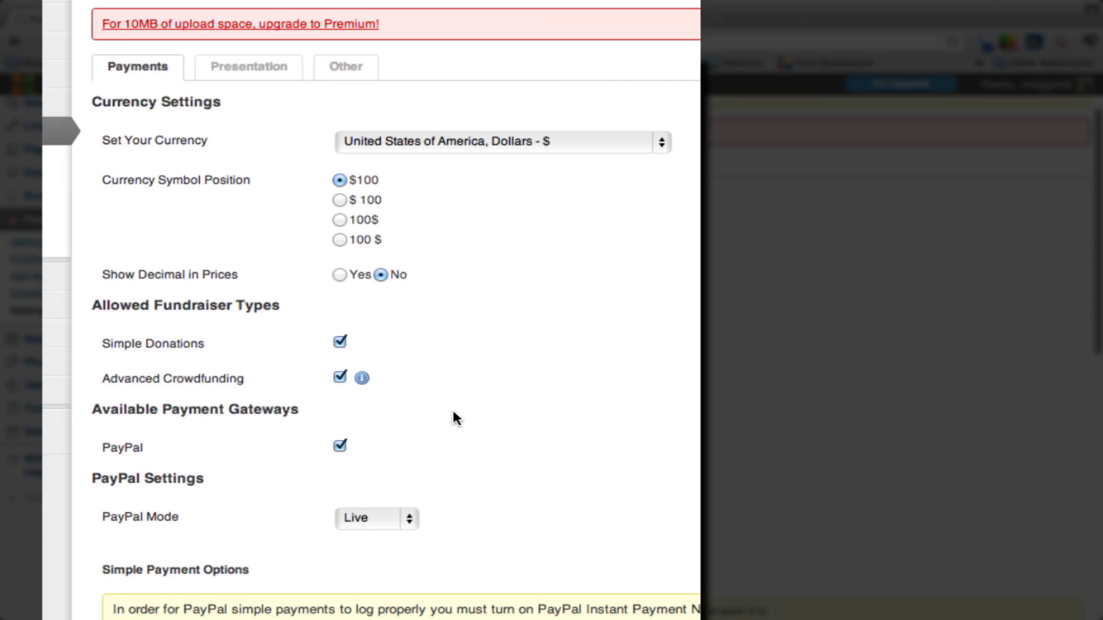
scroll(453, 412, down, 5)
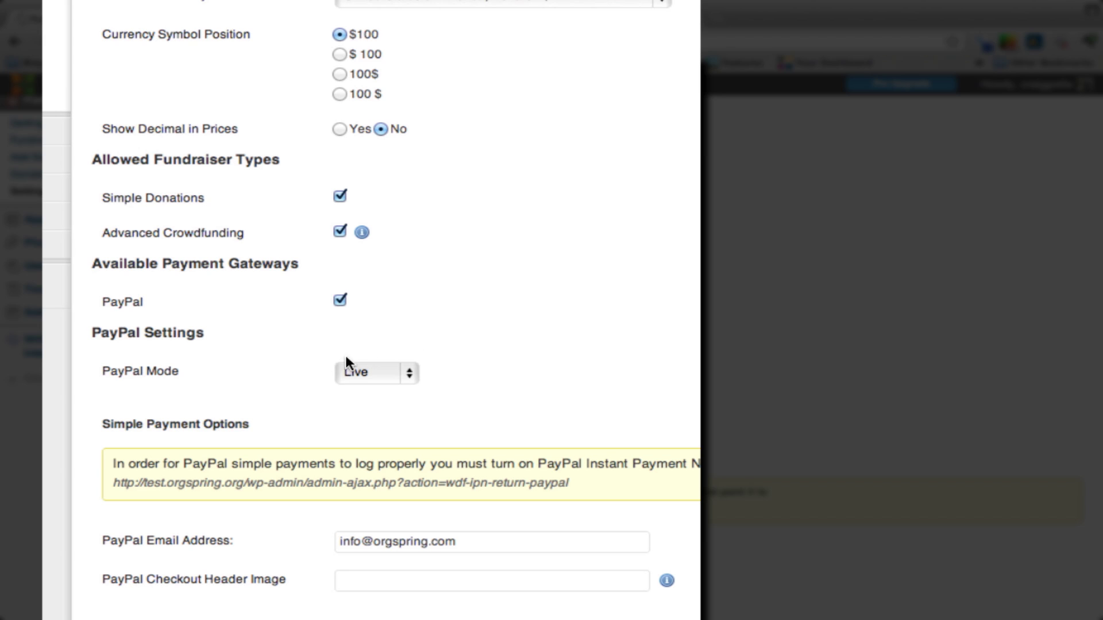
Step: Change the PayPal Mode dropdown from Live to Sandbox
click(410, 373)
click(472, 391)
click(407, 379)
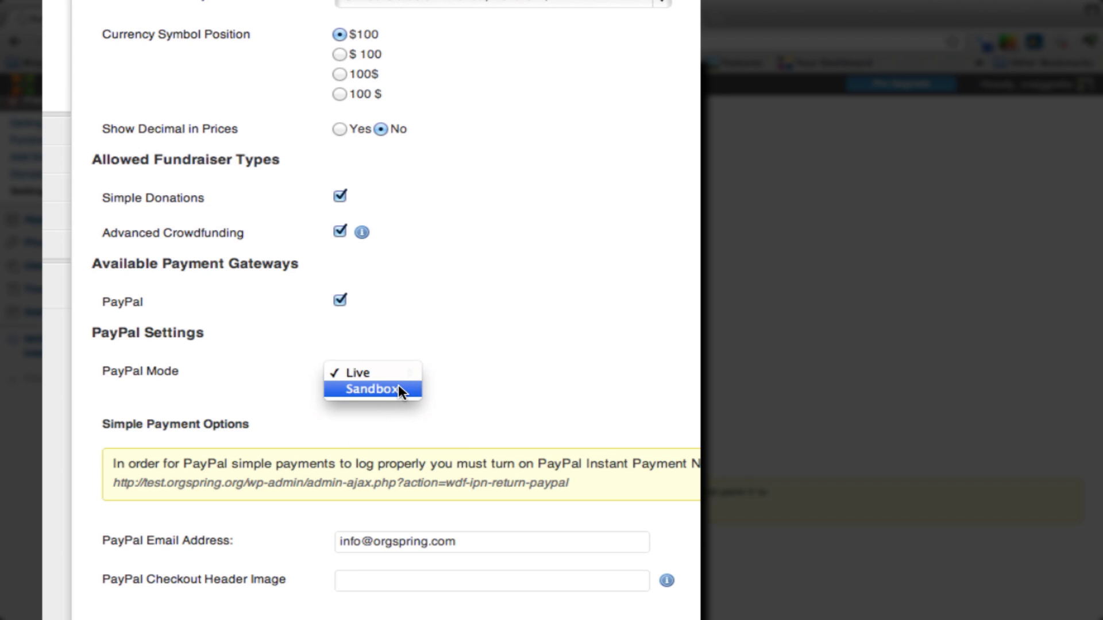
click(398, 389)
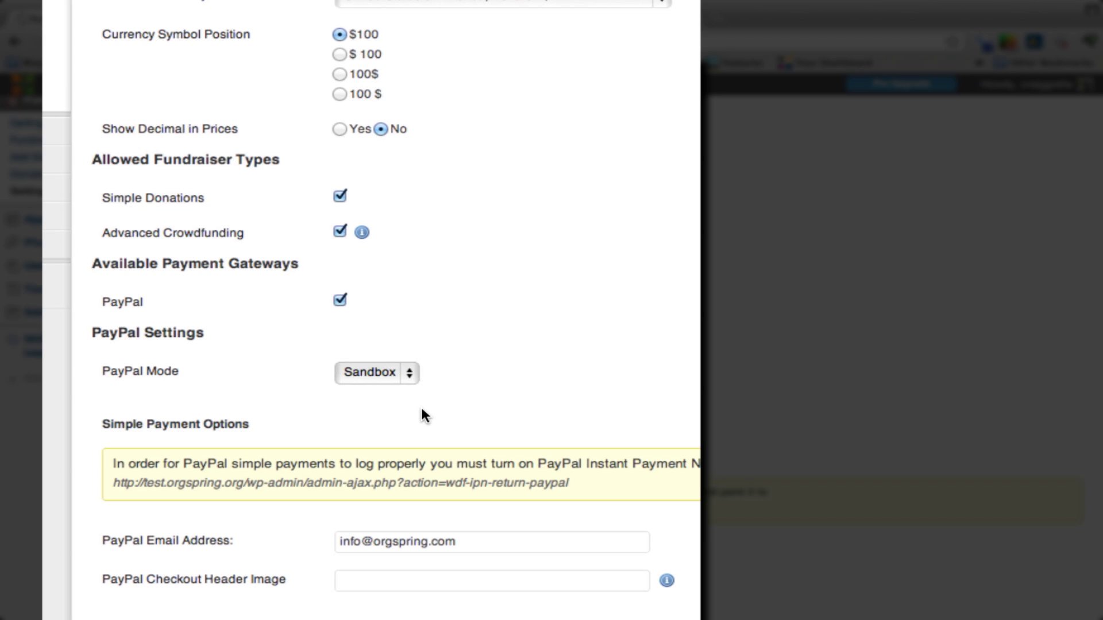
scroll(425, 411, down, 2)
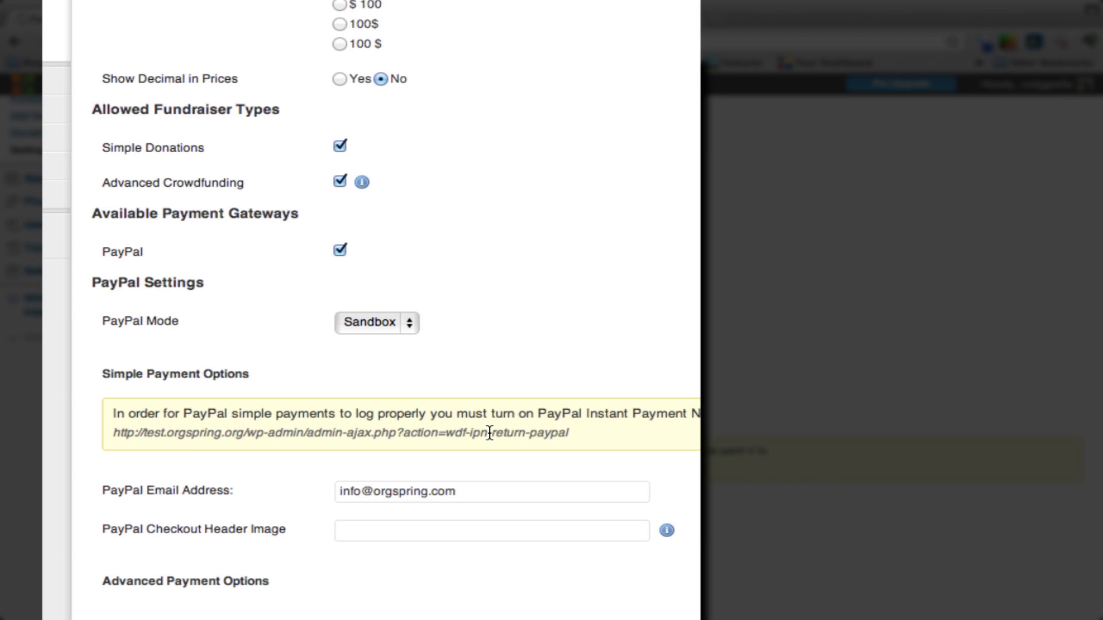
drag(113, 434, 570, 439)
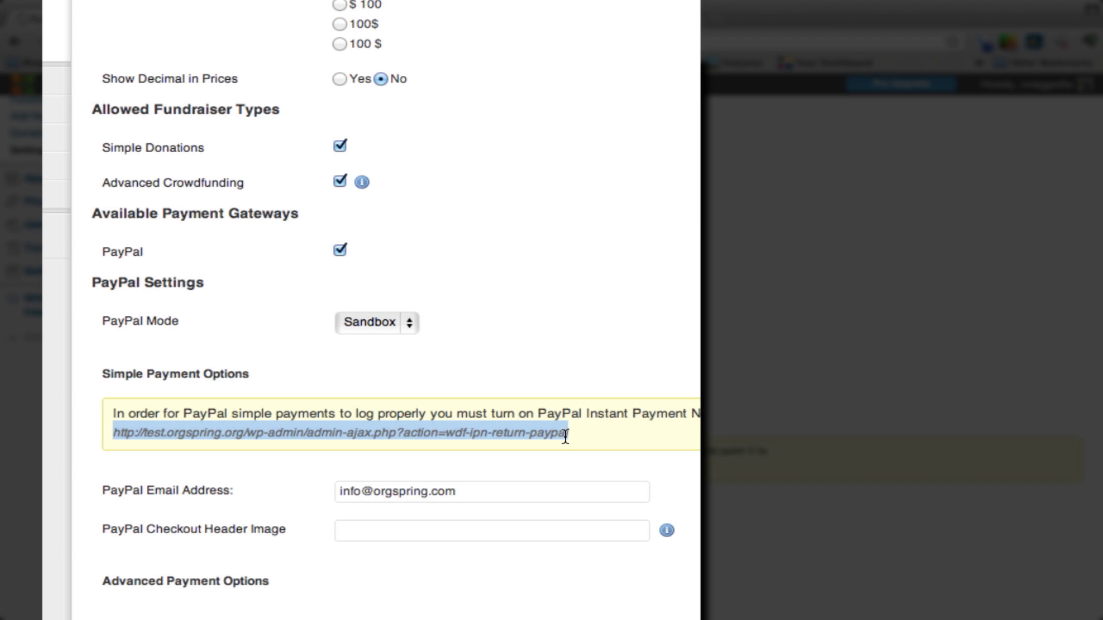
scroll(565, 437, down, 3)
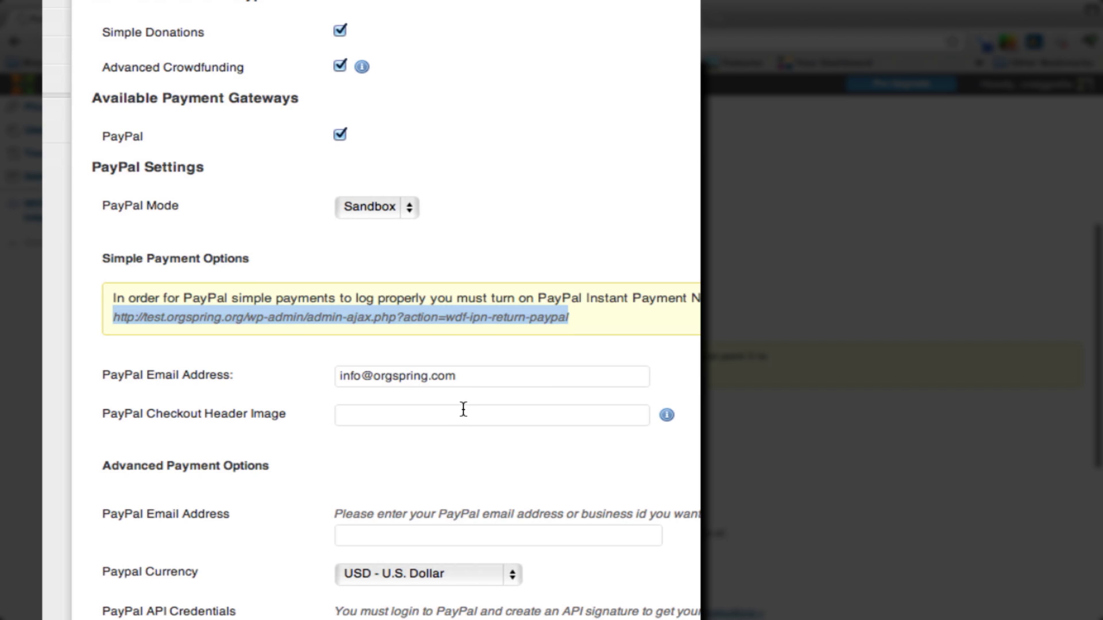
click(413, 417)
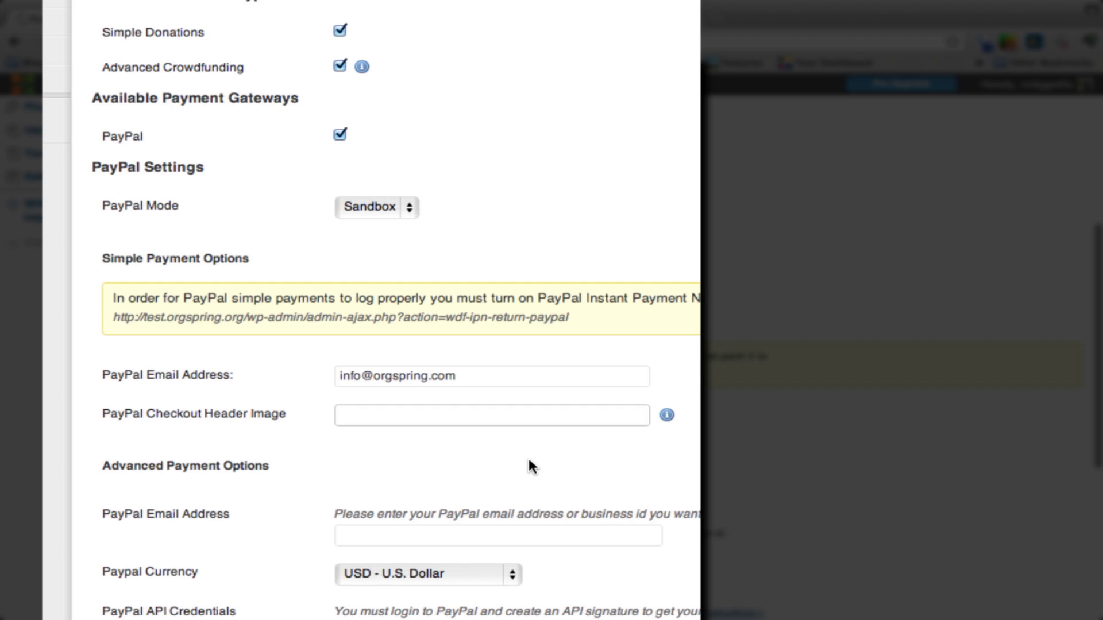
Step: Save the Payments tab settings with PayPal in Sandbox mode and both fundraiser types enabled
scroll(529, 466, down, 3)
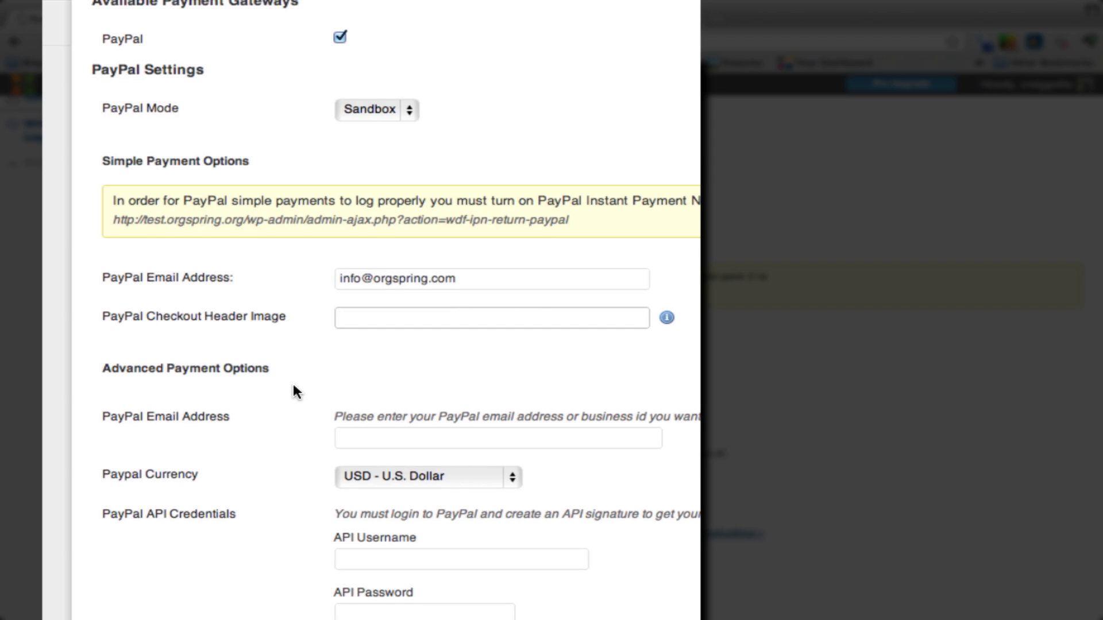
scroll(296, 391, down, 1)
scroll(296, 391, down, 2)
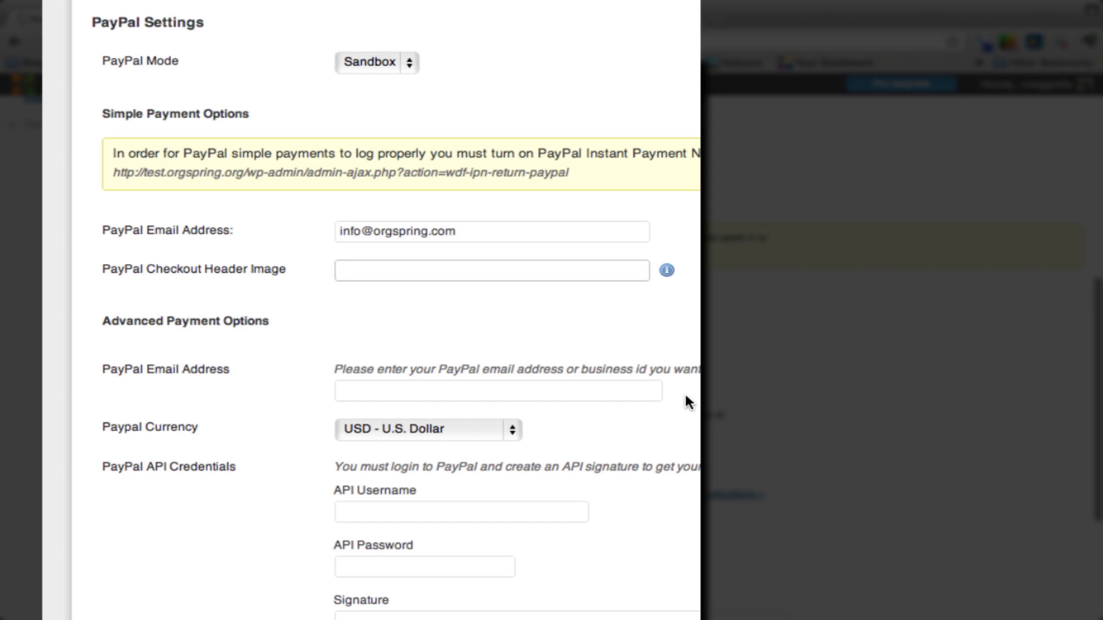
scroll(609, 402, down, 3)
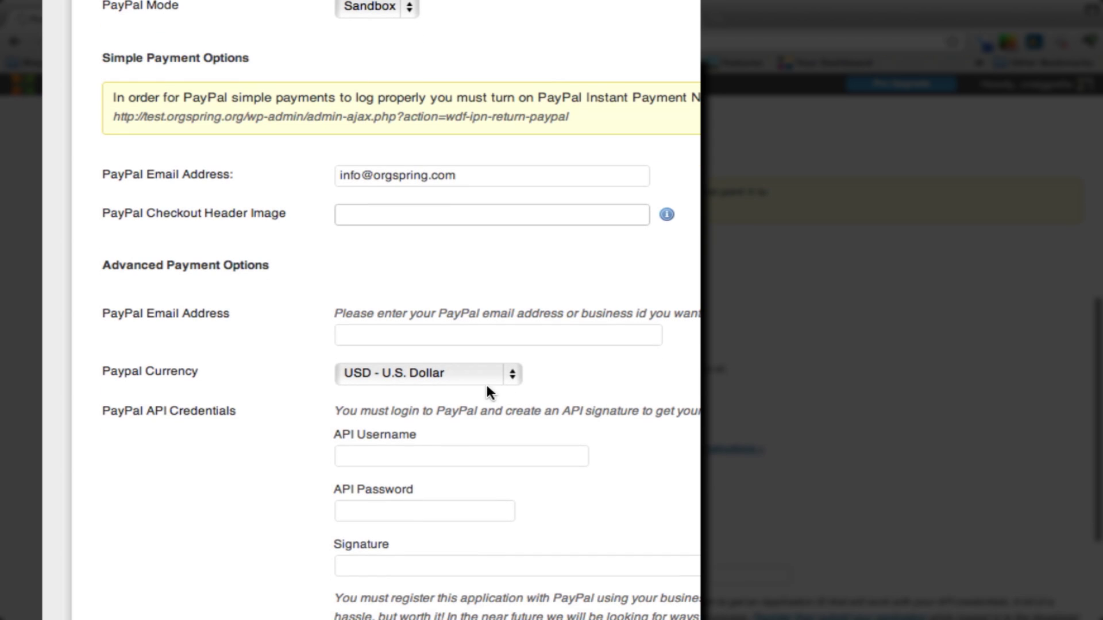
scroll(400, 388, down, 3)
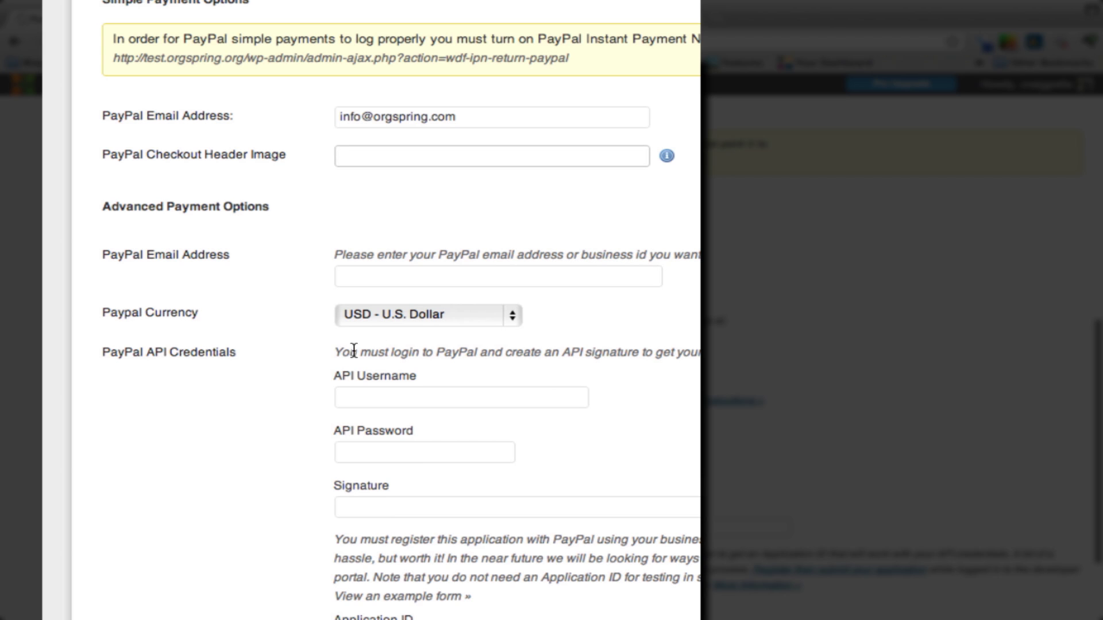
scroll(479, 428, down, 6)
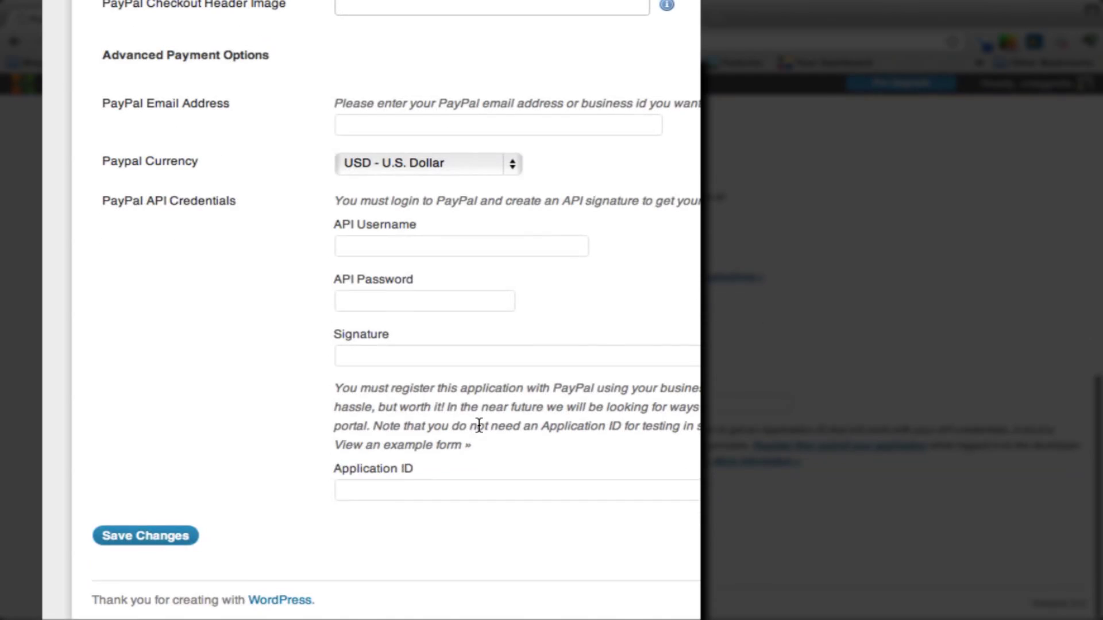
scroll(478, 425, up, 8)
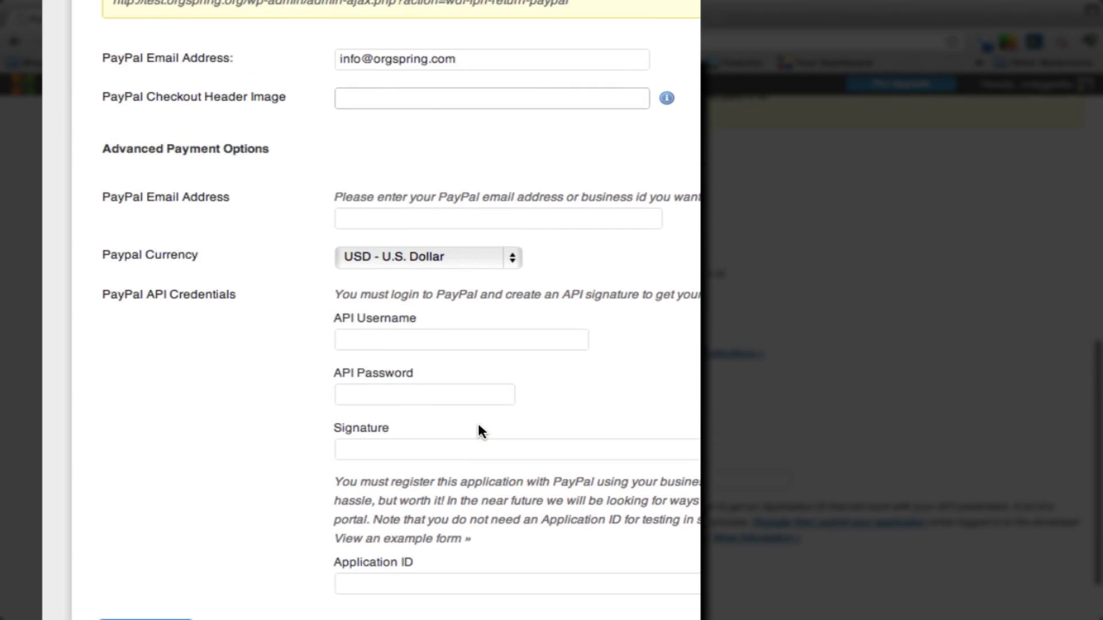
scroll(478, 425, up, 5)
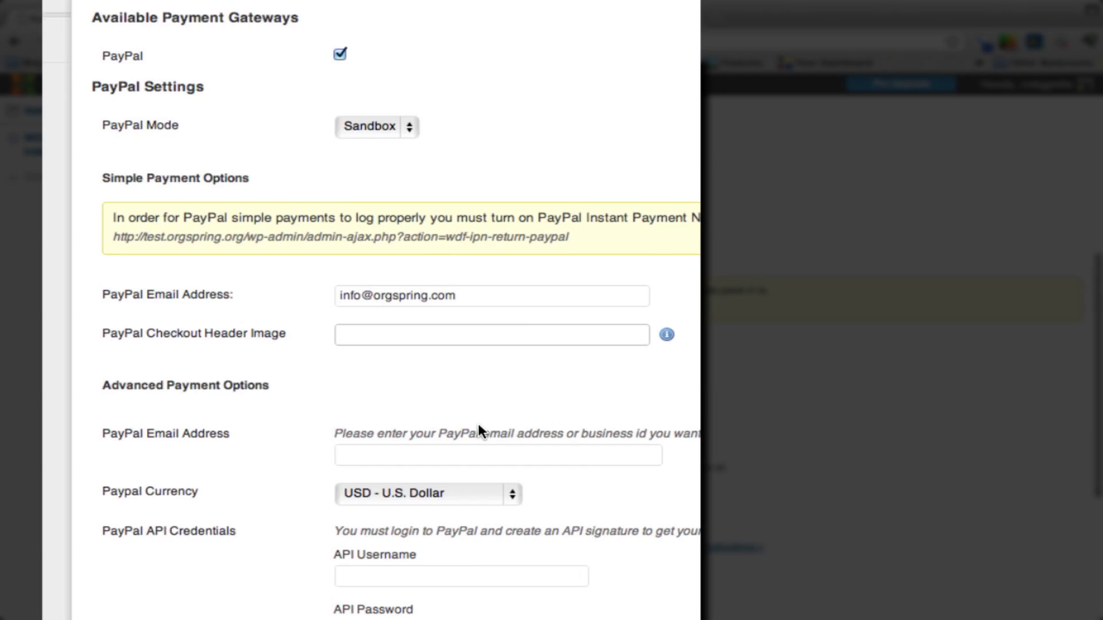
scroll(479, 425, up, 4)
scroll(479, 425, down, 14)
scroll(482, 431, down, 4)
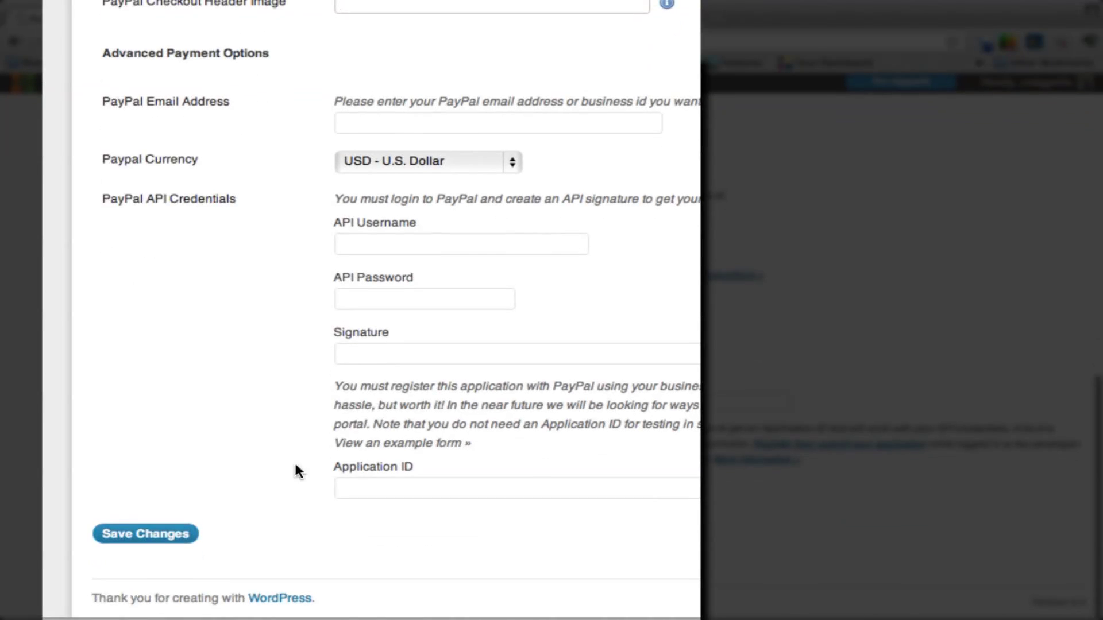
click(170, 537)
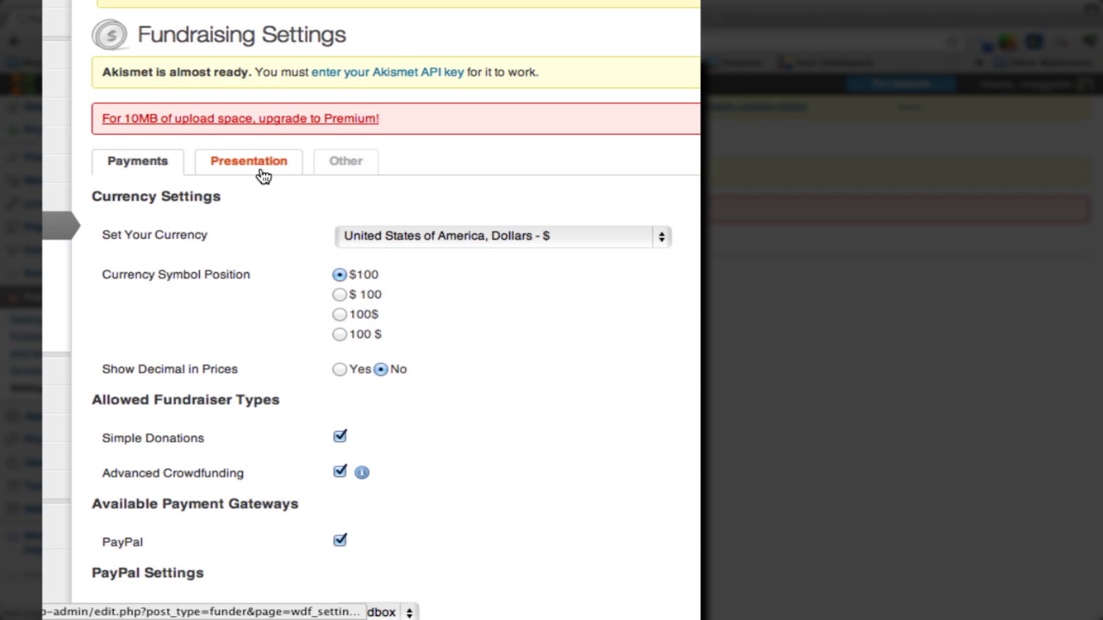
Step: On the Presentation tab, replace the Plugin Name 'Fundraising' with 'Donations'
click(253, 161)
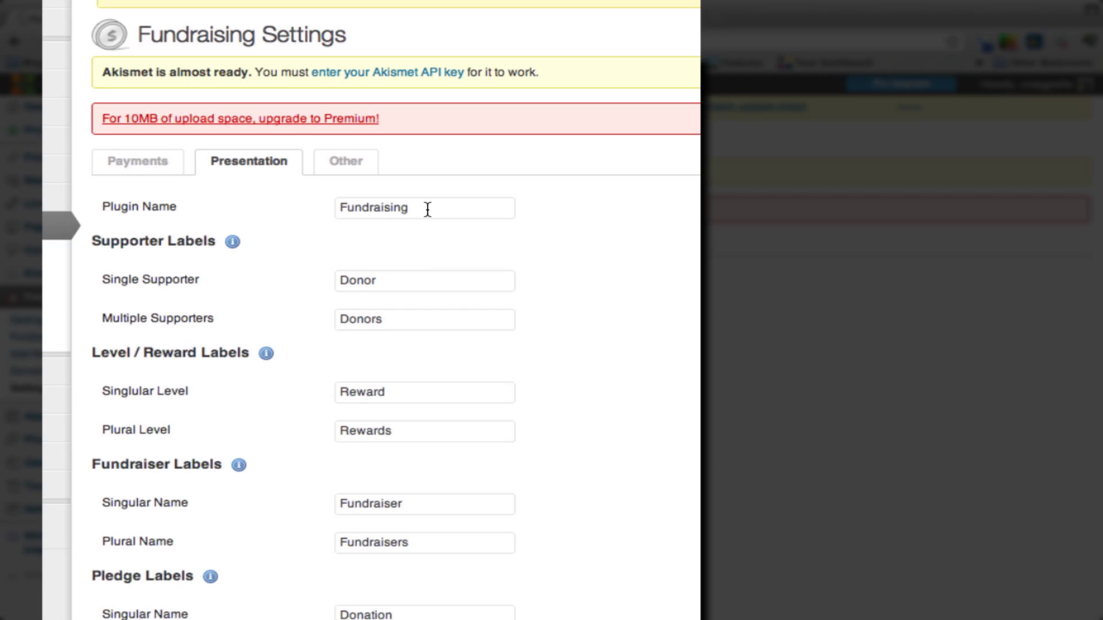
drag(427, 209, 289, 201)
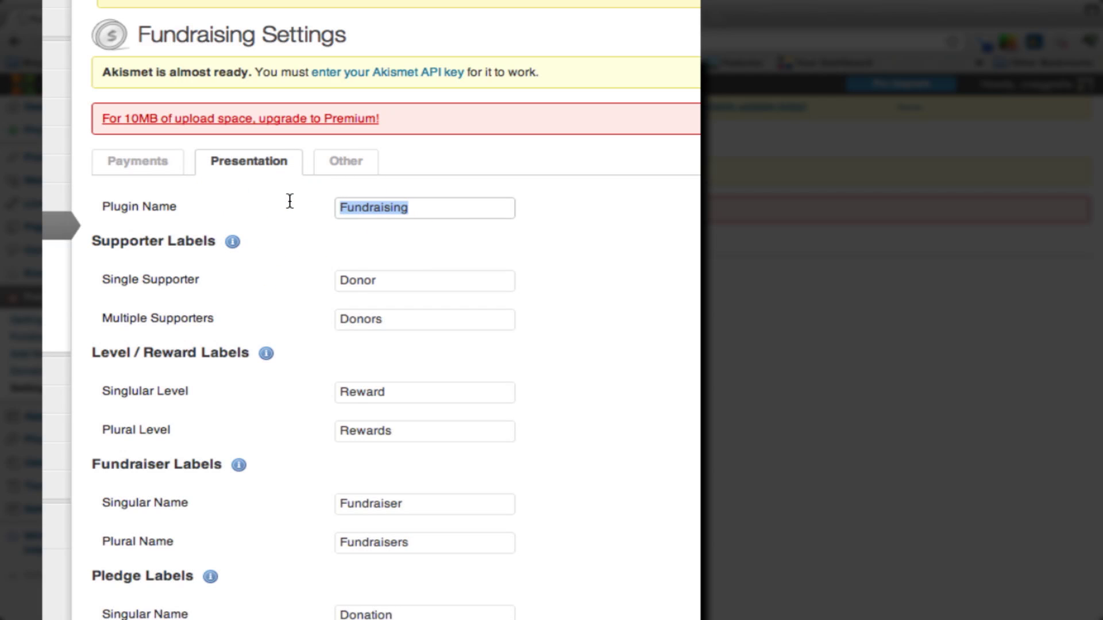
text(D)
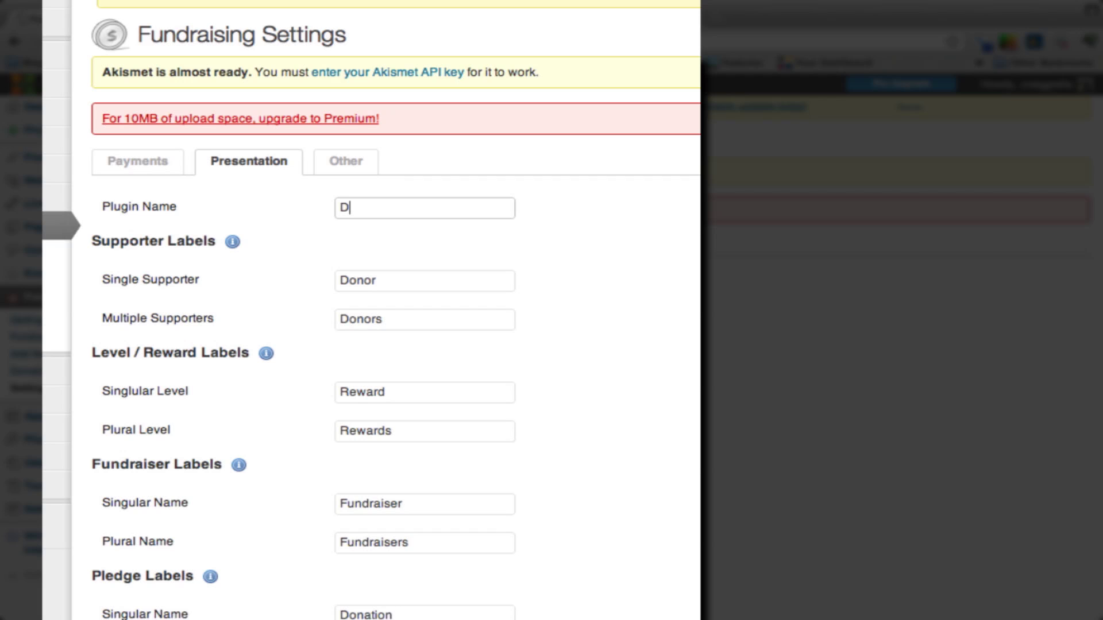
text(onations)
click(448, 240)
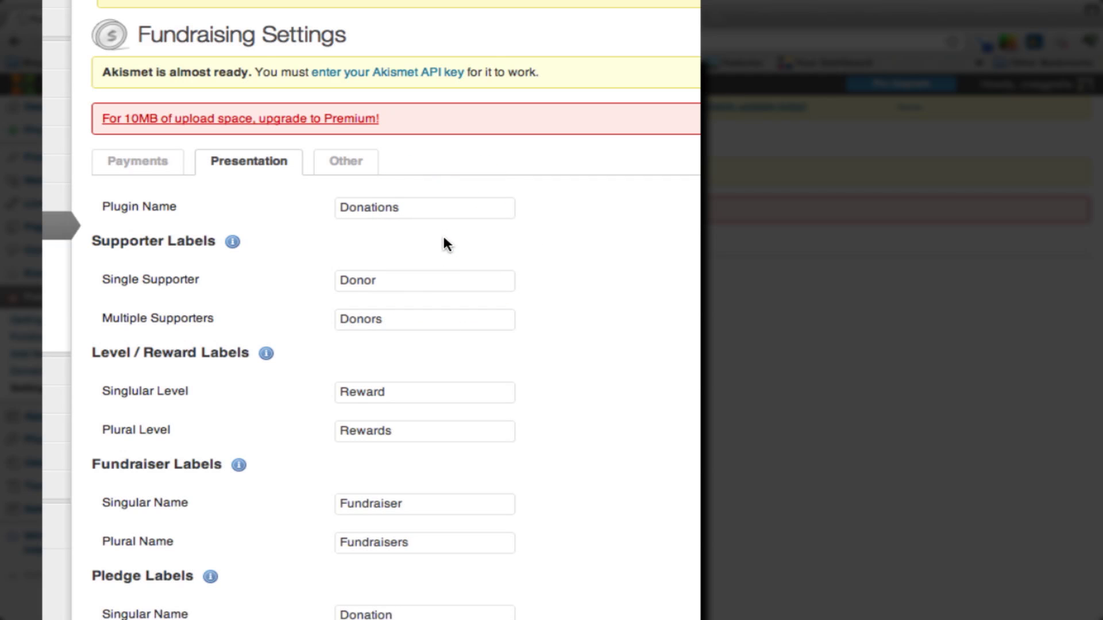
scroll(447, 244, down, 14)
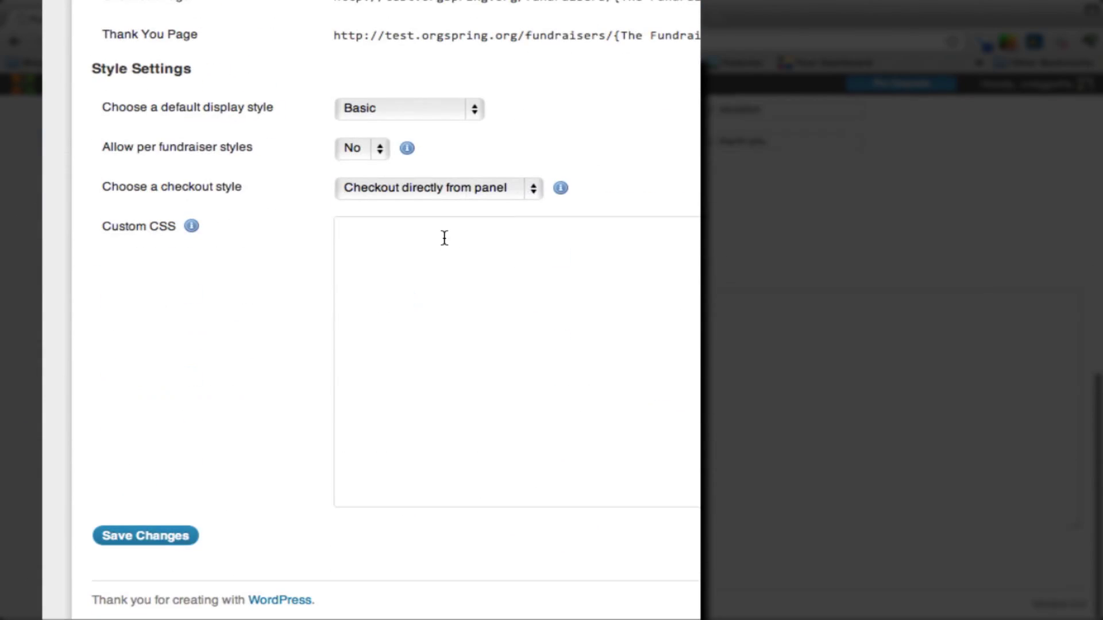
Step: Save the Presentation settings so the admin menu and page title read Donations
click(173, 535)
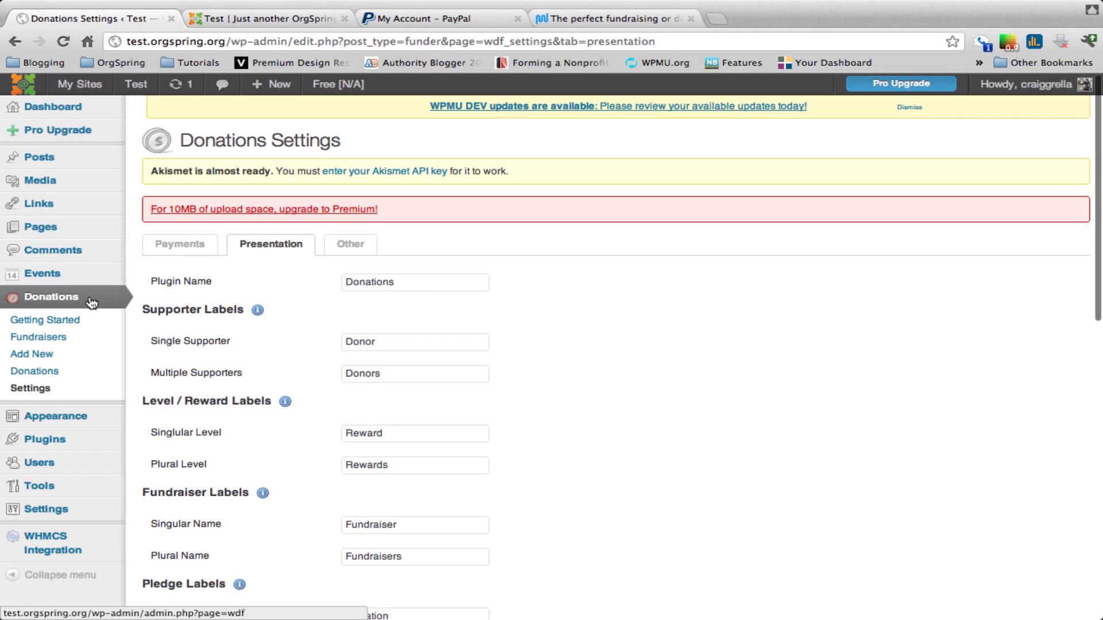
drag(472, 281, 329, 279)
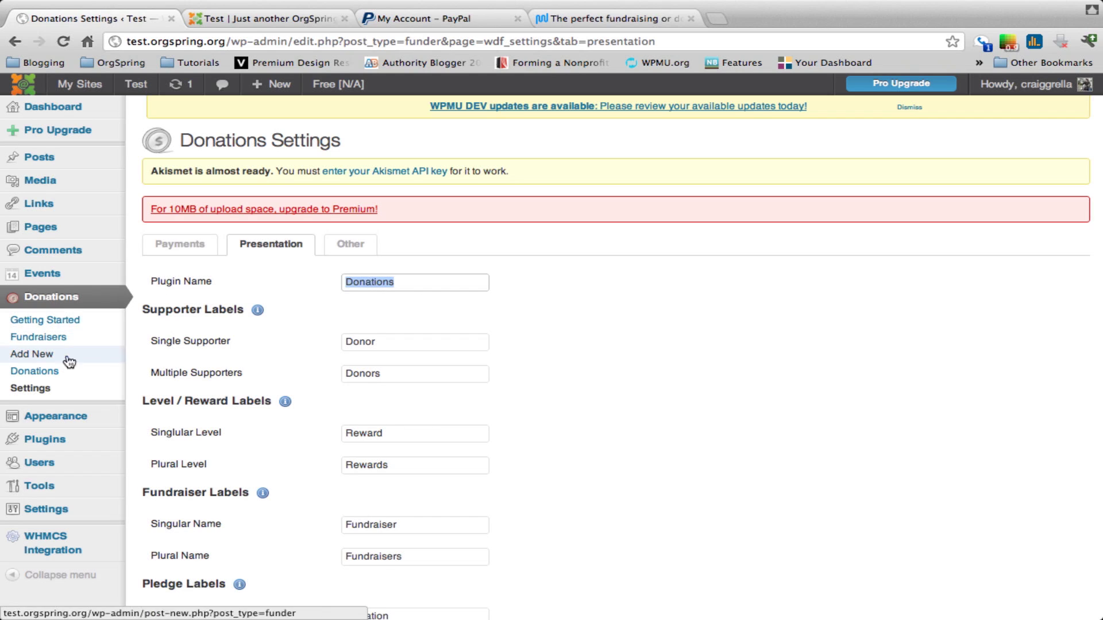
mouse_move(257, 311)
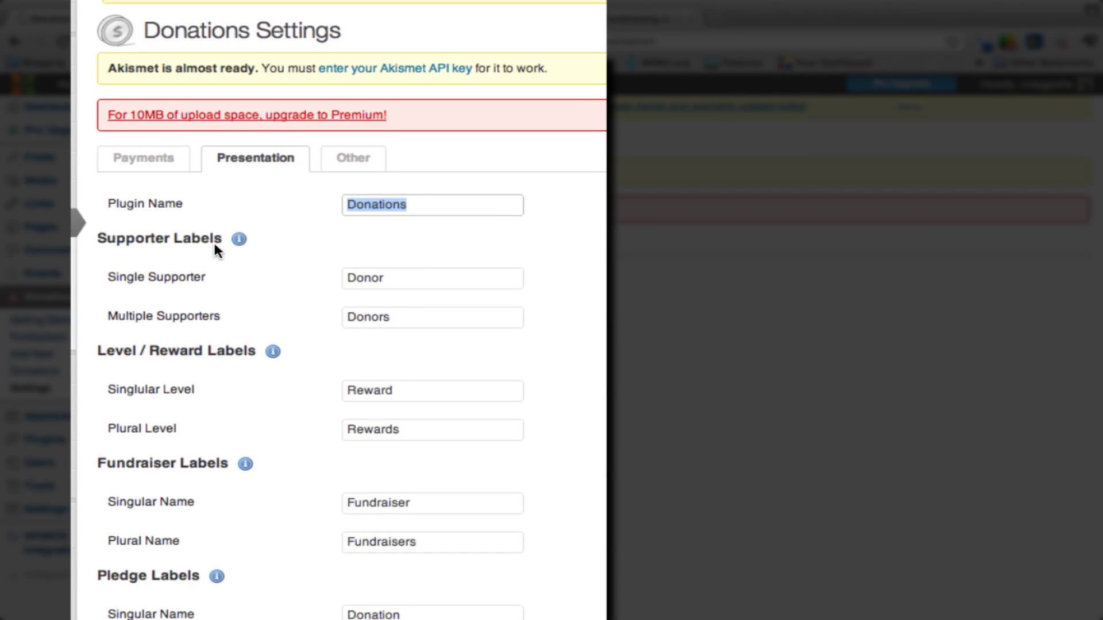
double_click(396, 279)
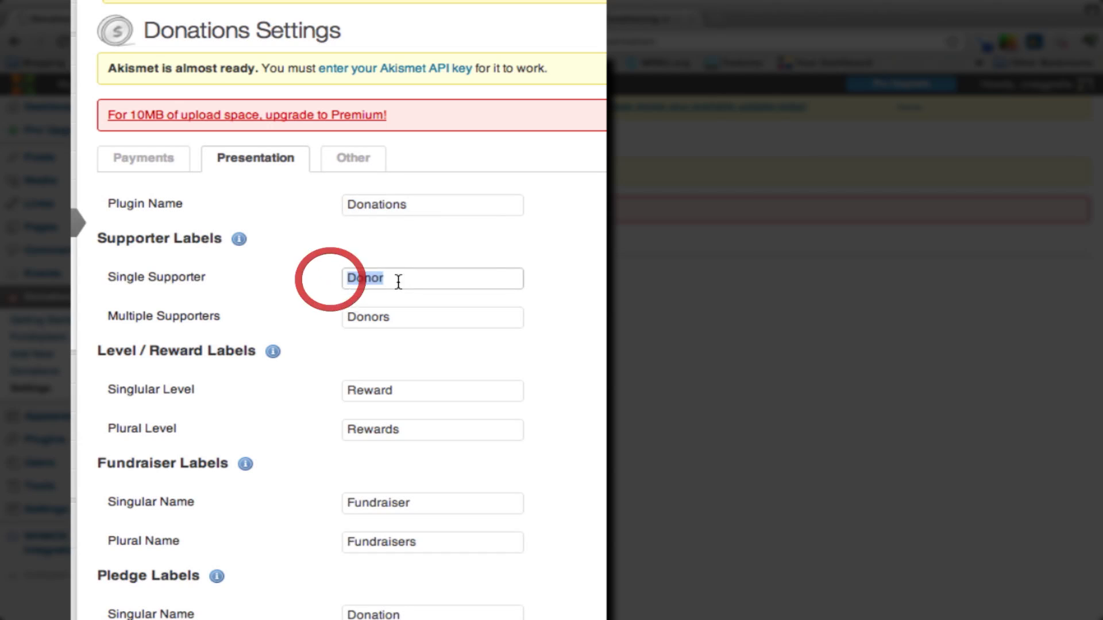
click(409, 316)
double_click(344, 316)
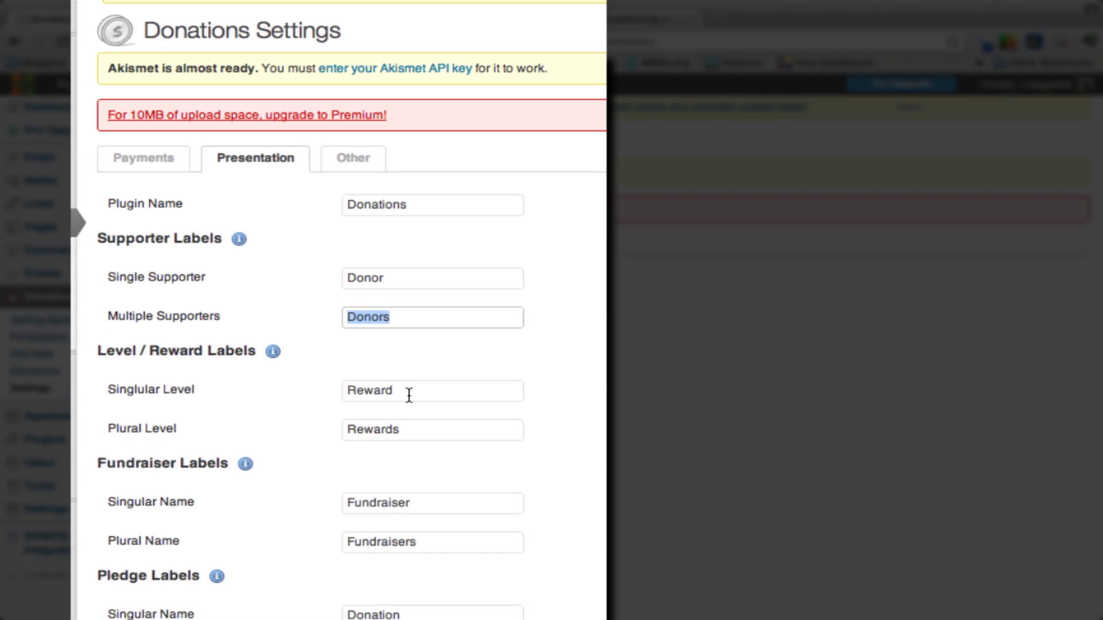
scroll(411, 442, down, 3)
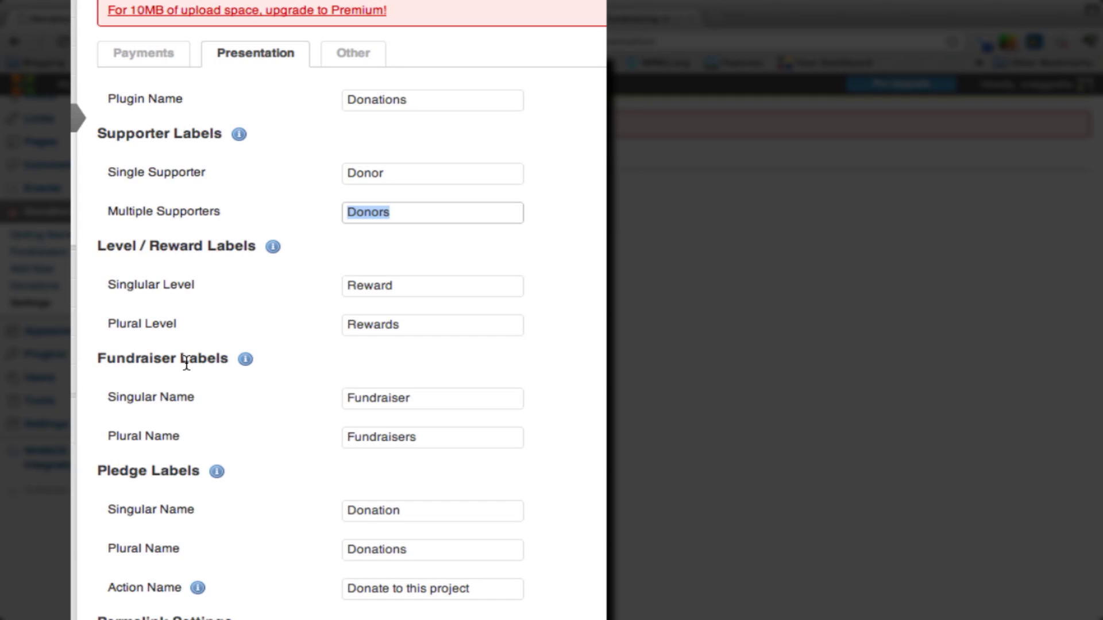
click(425, 398)
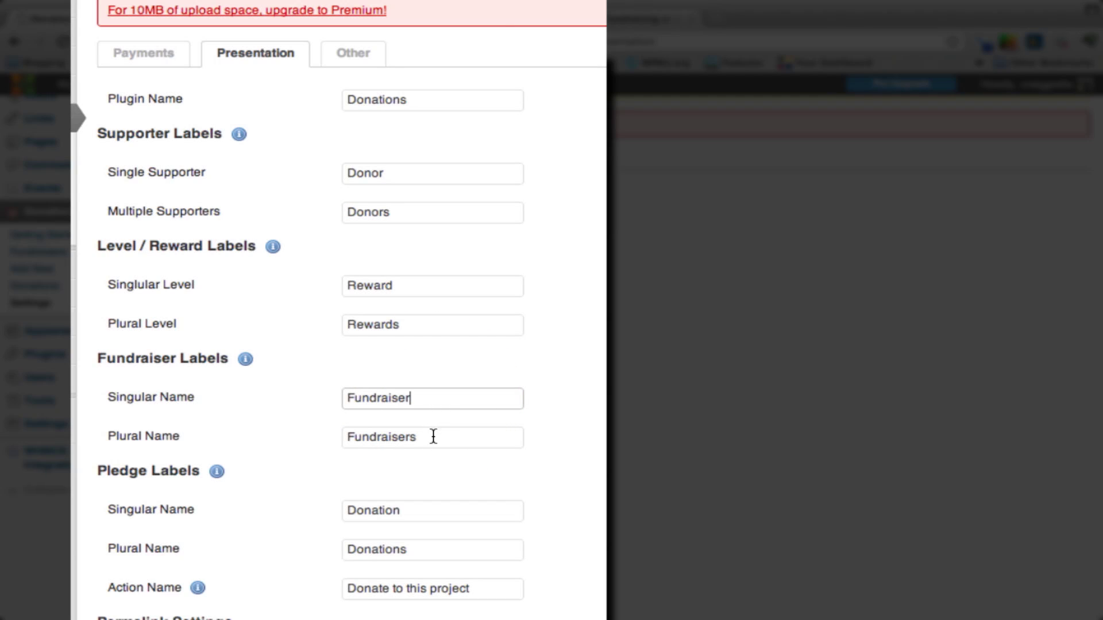
scroll(433, 436, down, 5)
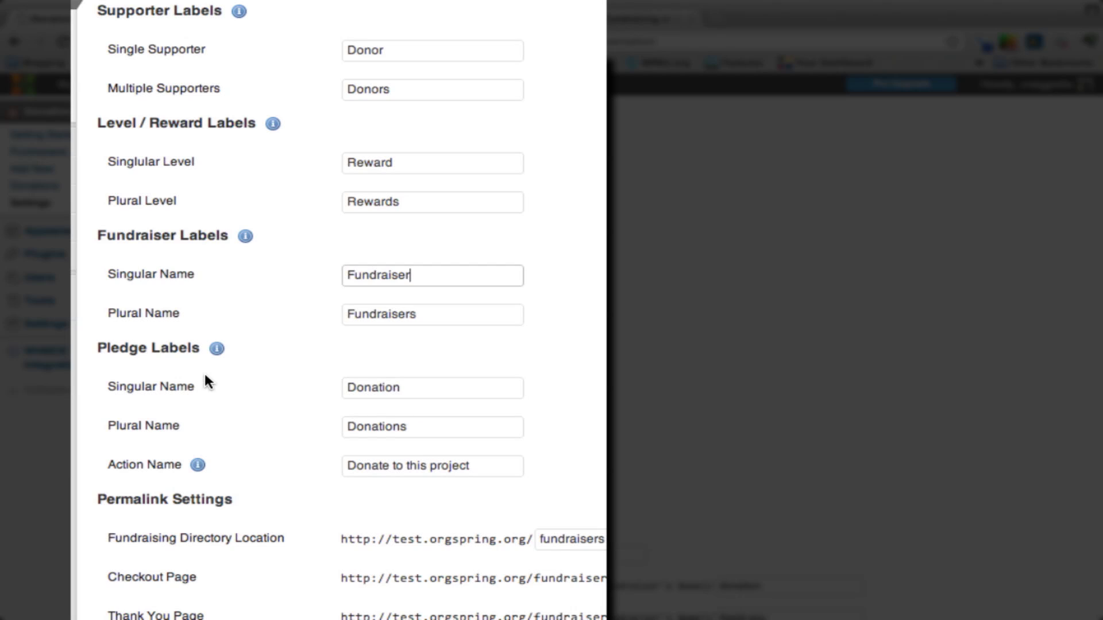
double_click(424, 388)
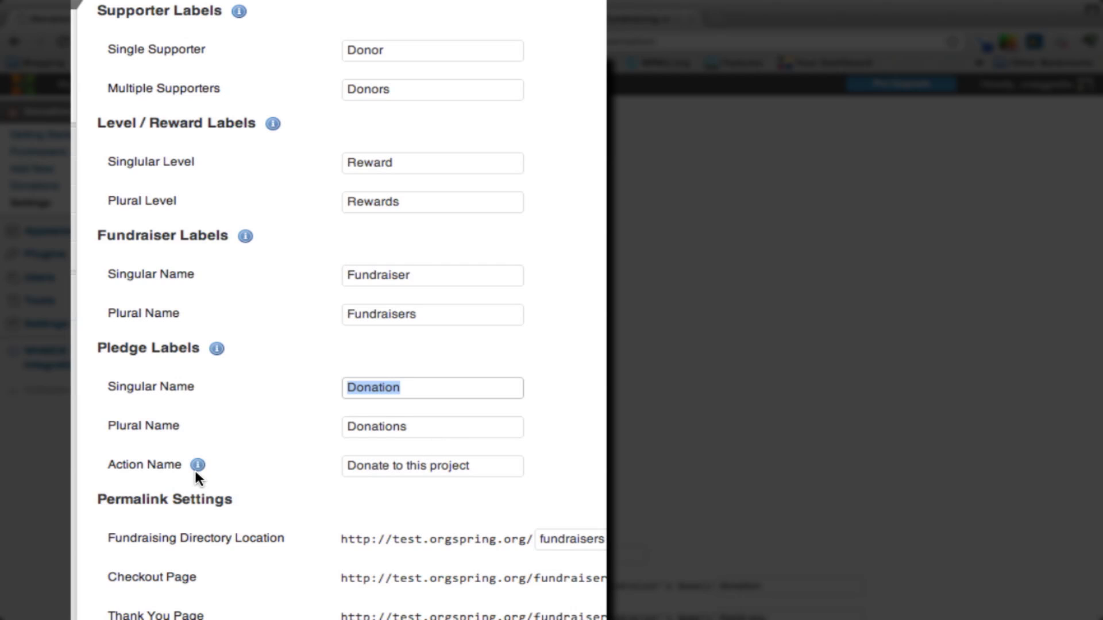
drag(497, 465, 348, 443)
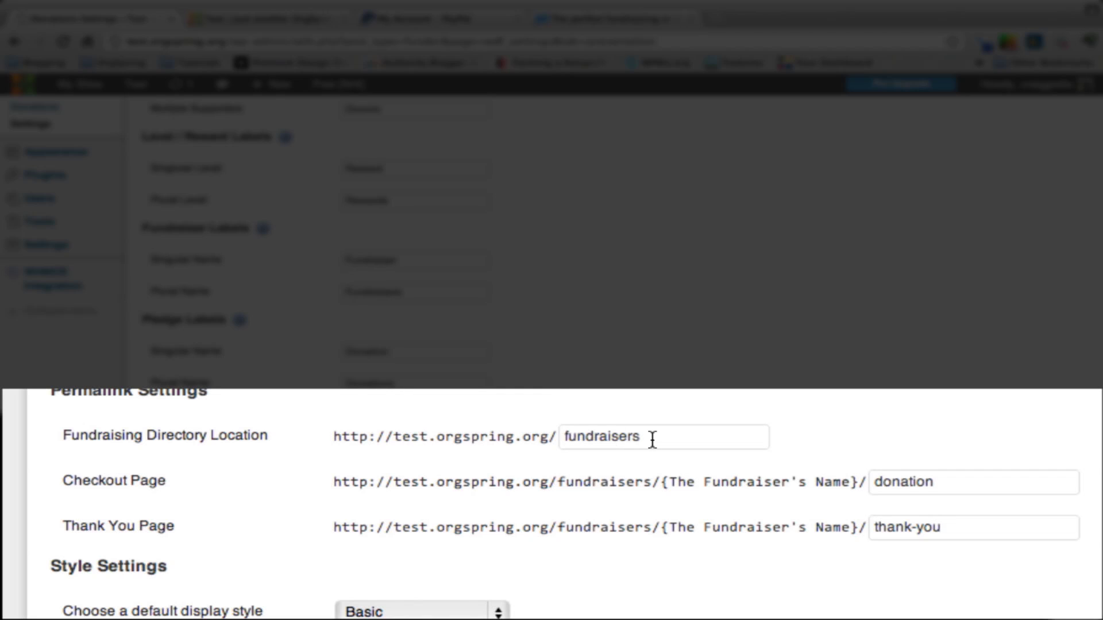
drag(667, 438, 562, 432)
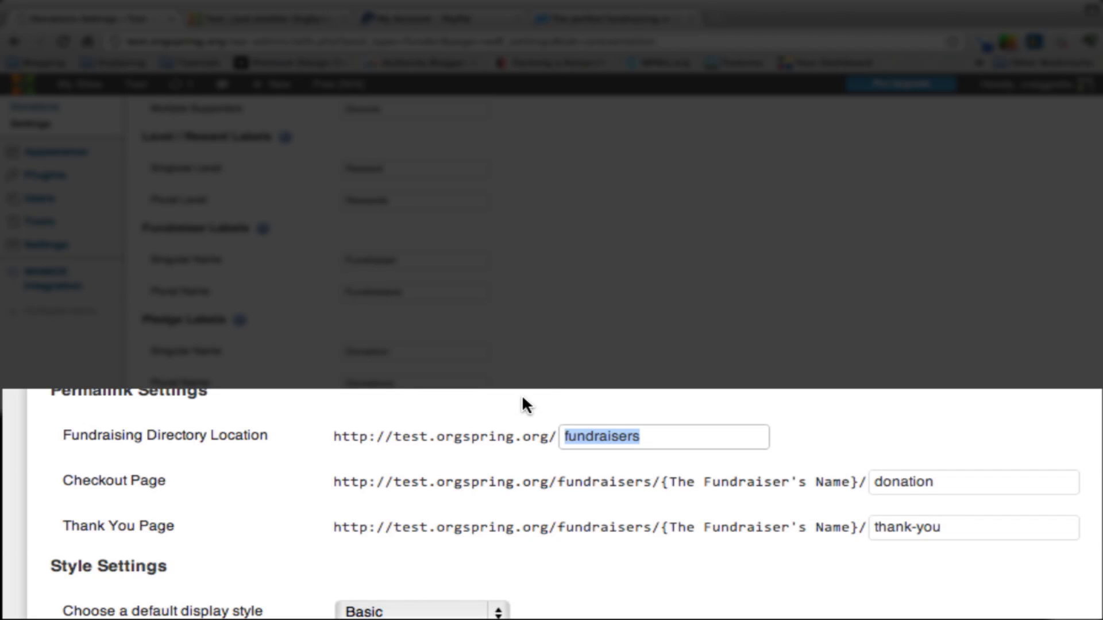
mouse_move(658, 435)
mouse_down()
mouse_move(442, 435)
mouse_move(629, 414)
mouse_move(656, 434)
mouse_up()
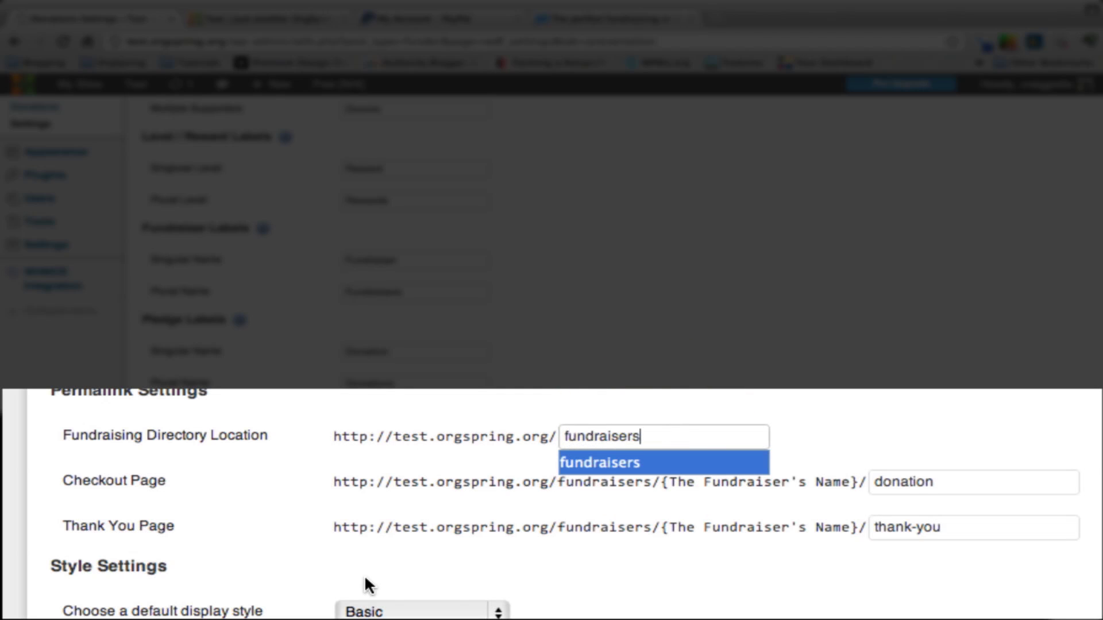
click(453, 505)
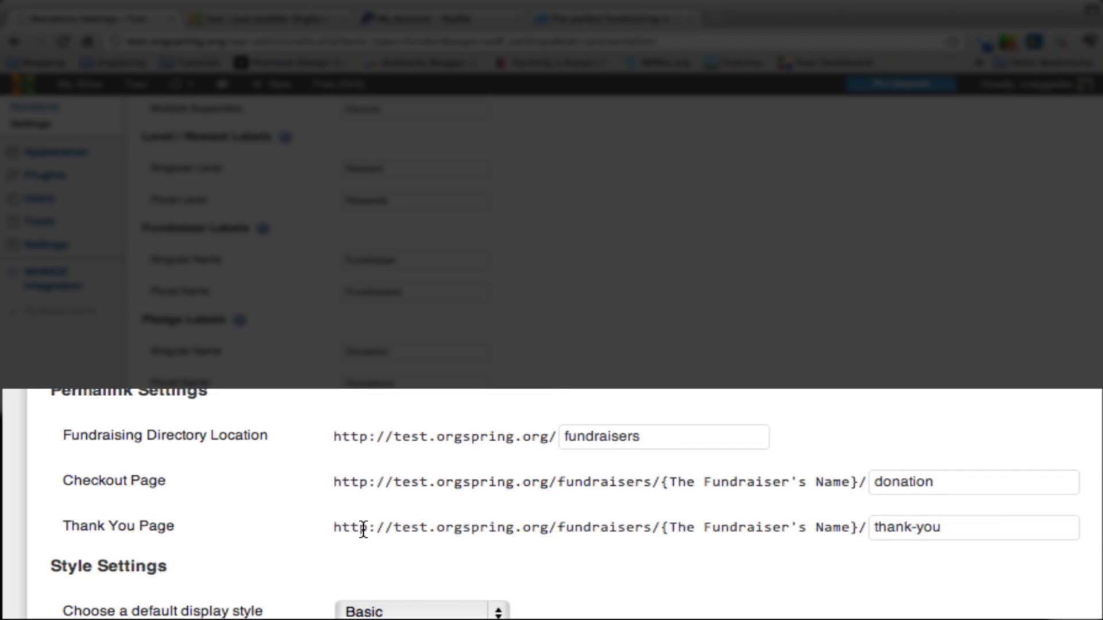
scroll(365, 525, down, 3)
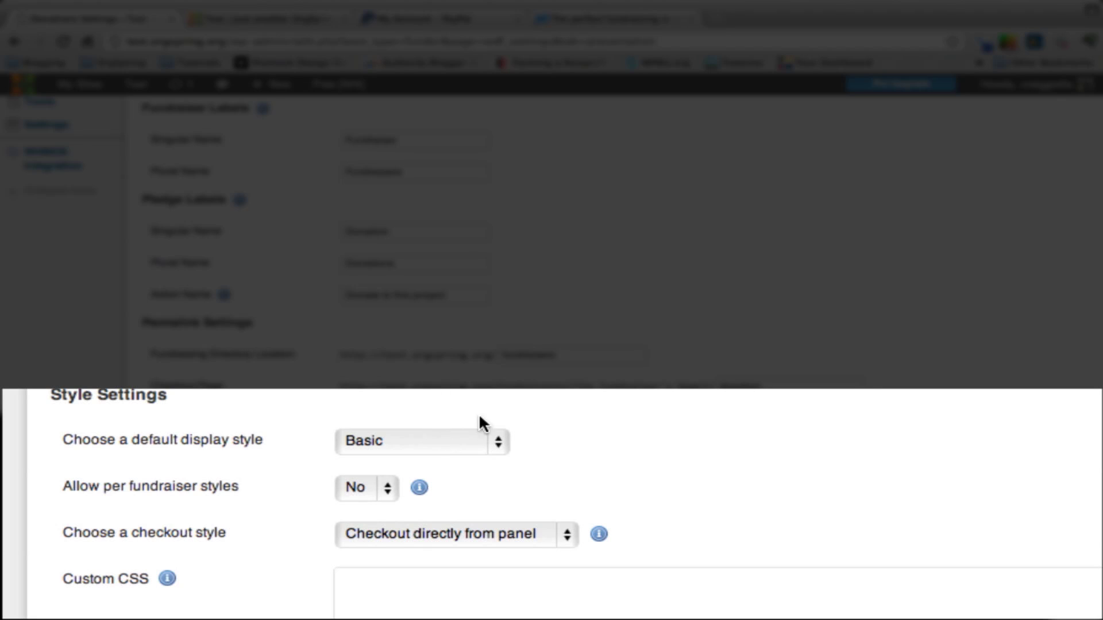
click(505, 443)
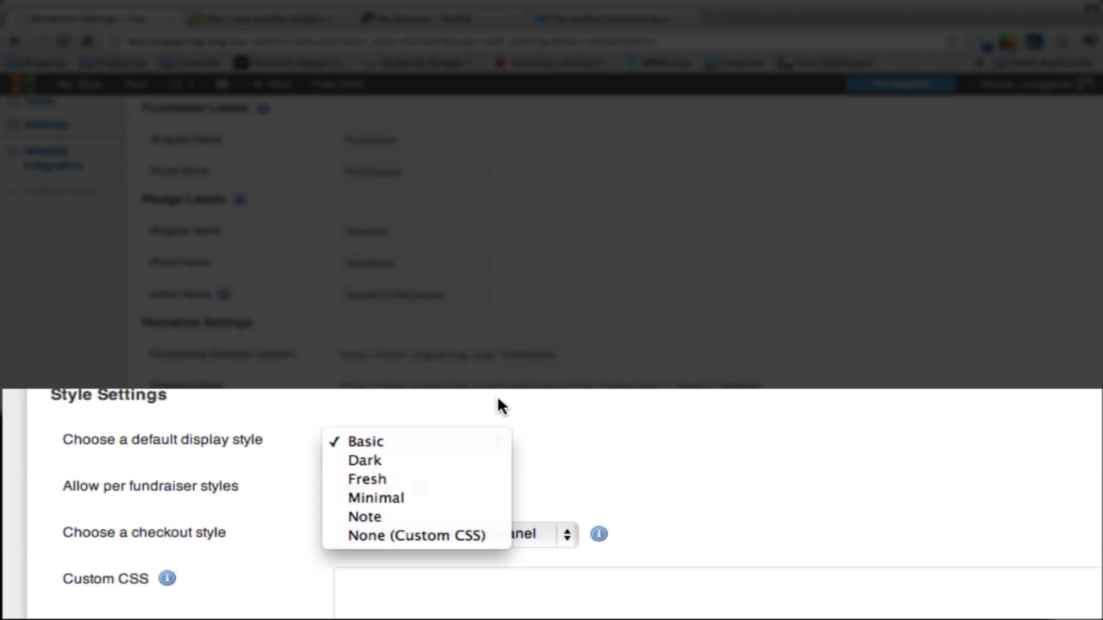
click(374, 441)
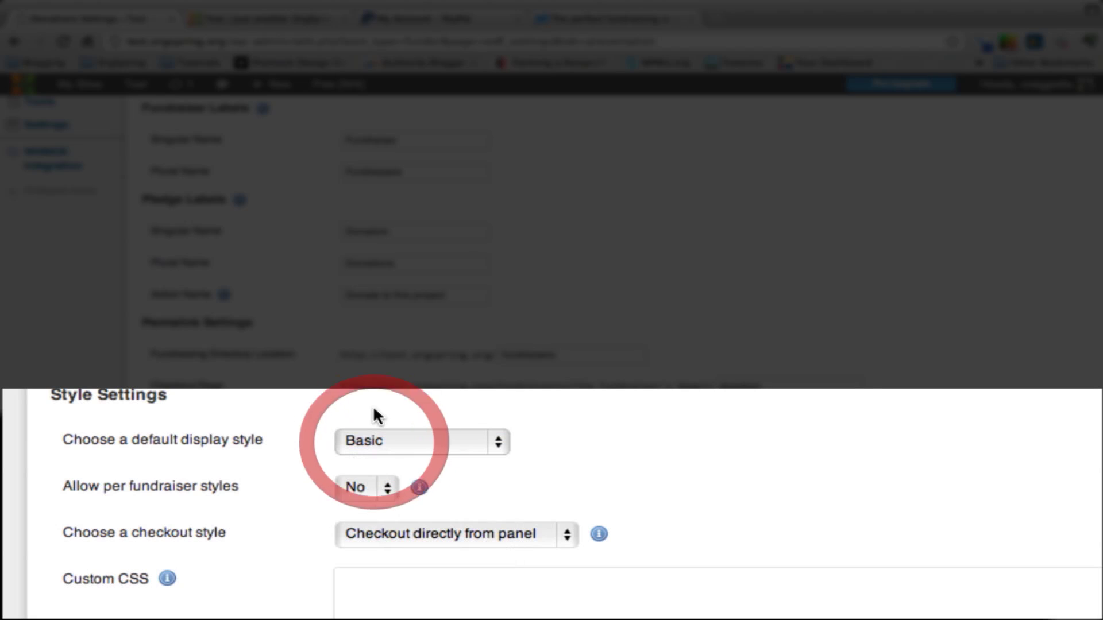
scroll(374, 409, down, 3)
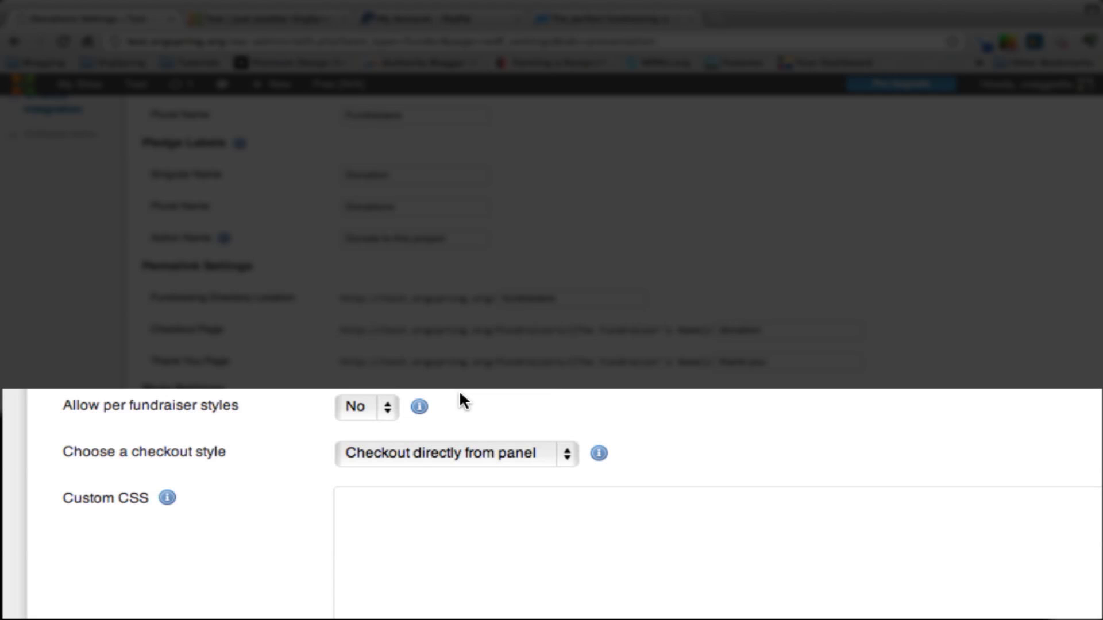
click(376, 409)
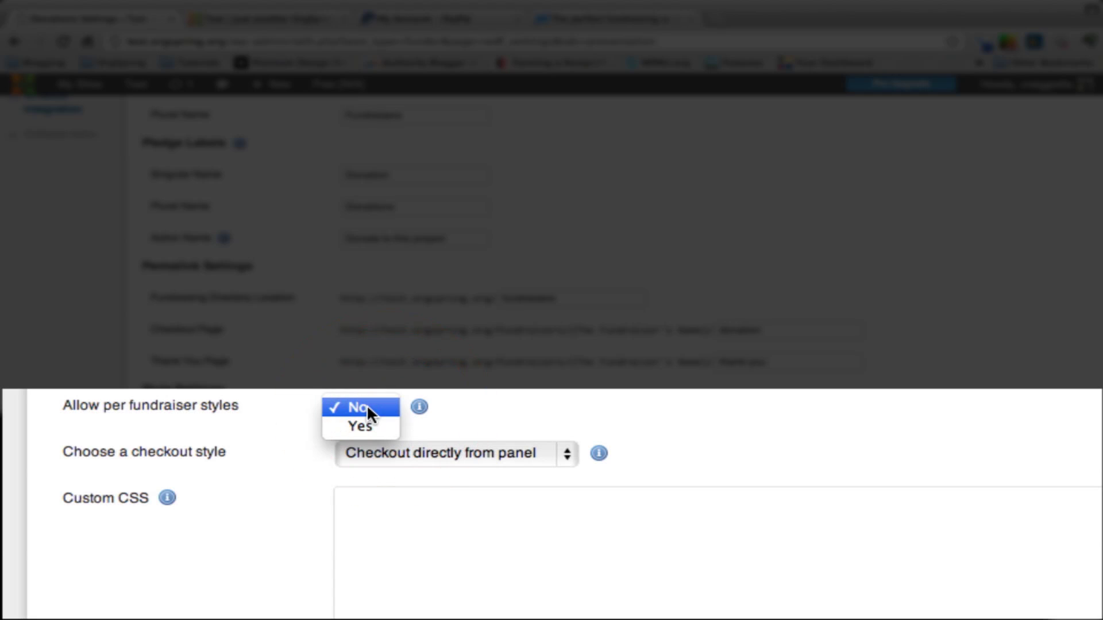
click(367, 409)
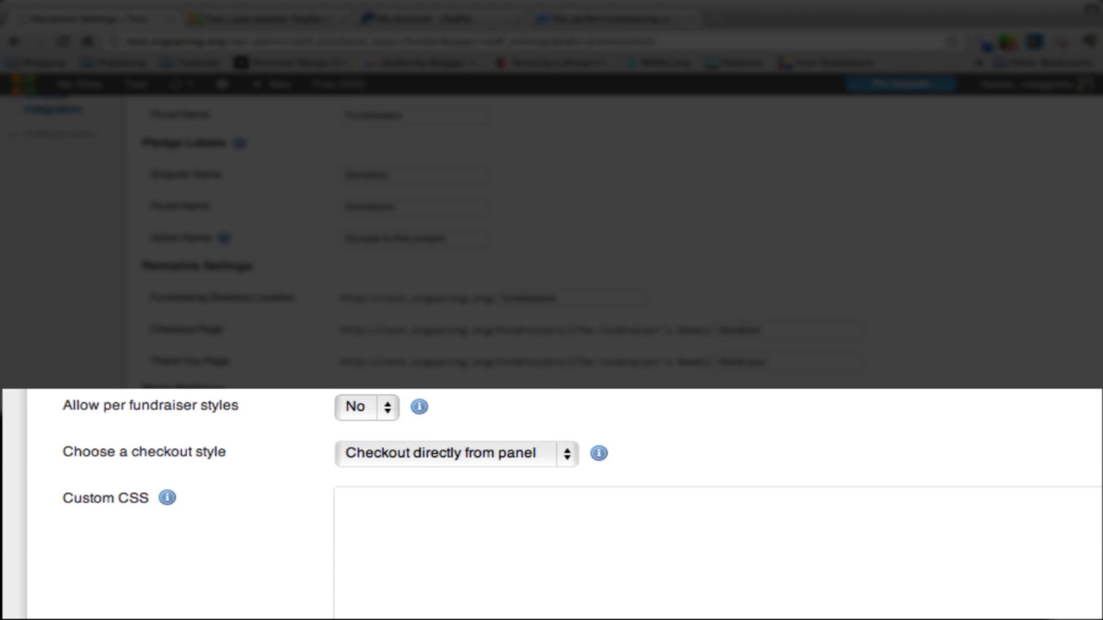
click(391, 408)
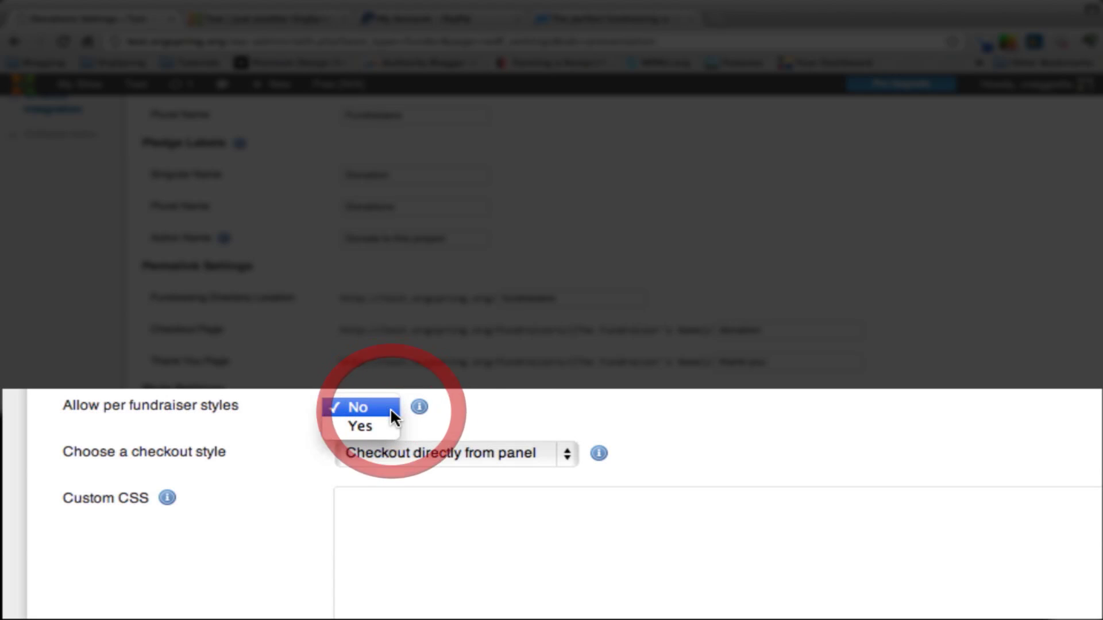
click(287, 397)
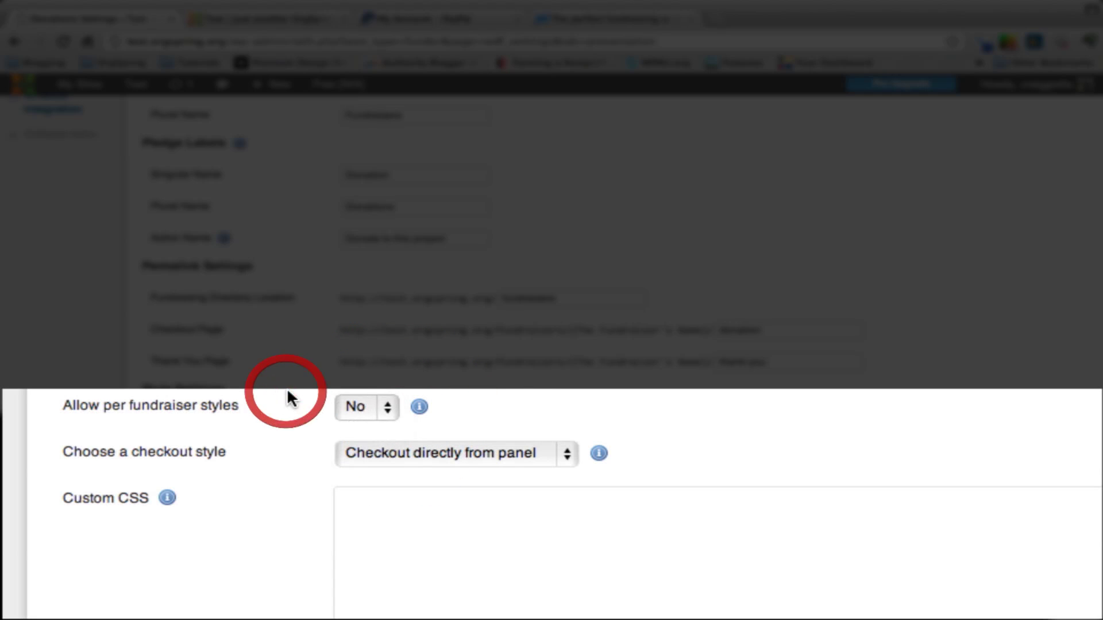
click(504, 454)
click(677, 413)
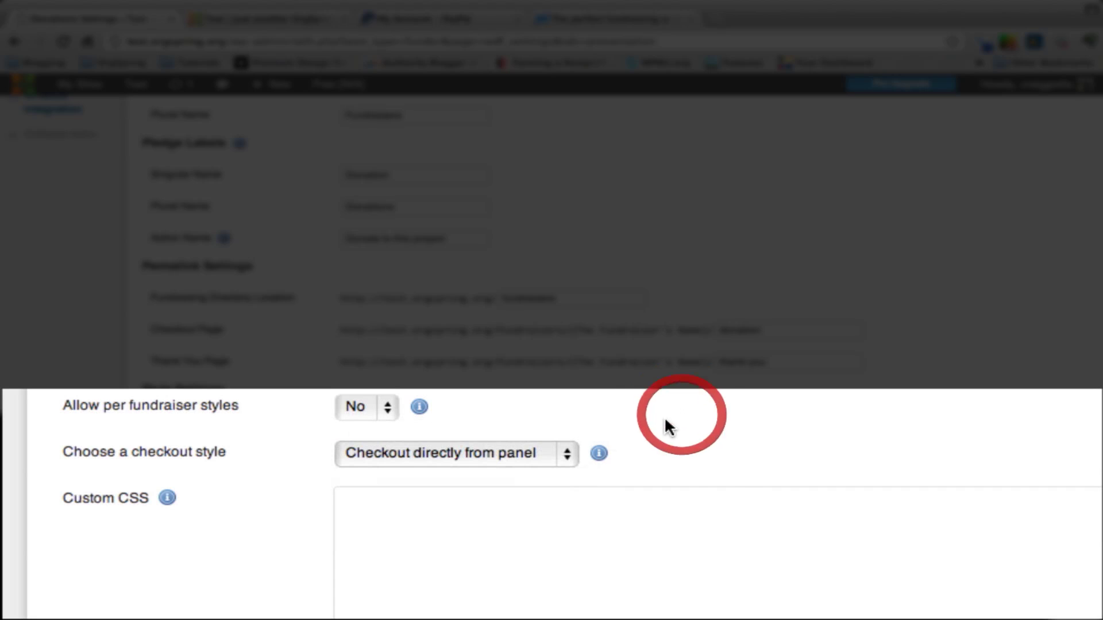
click(529, 454)
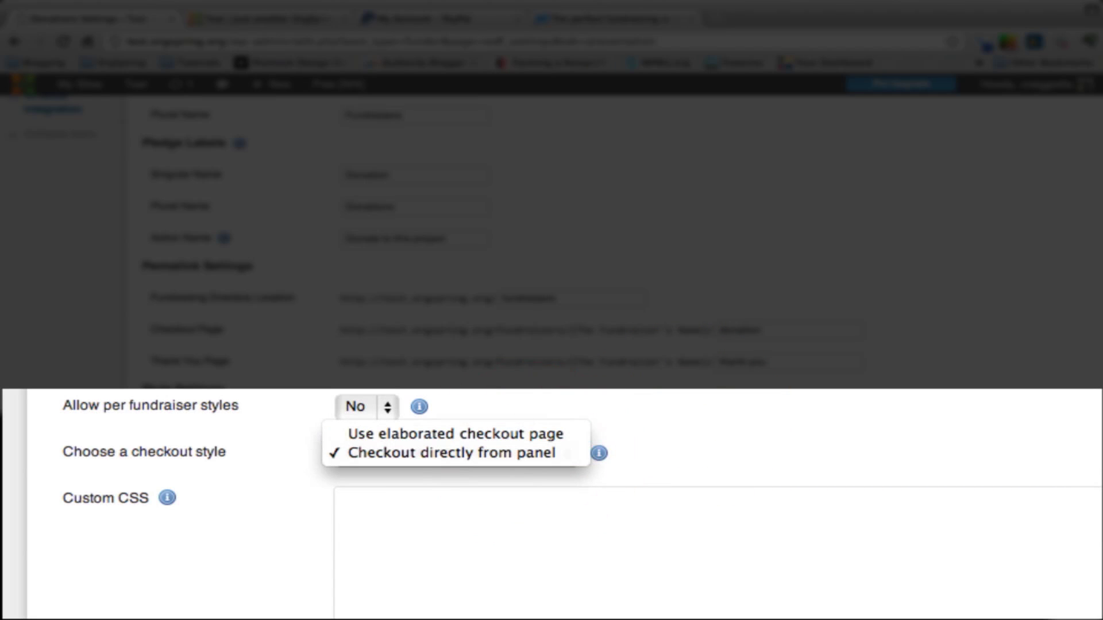
click(616, 402)
mouse_move(600, 457)
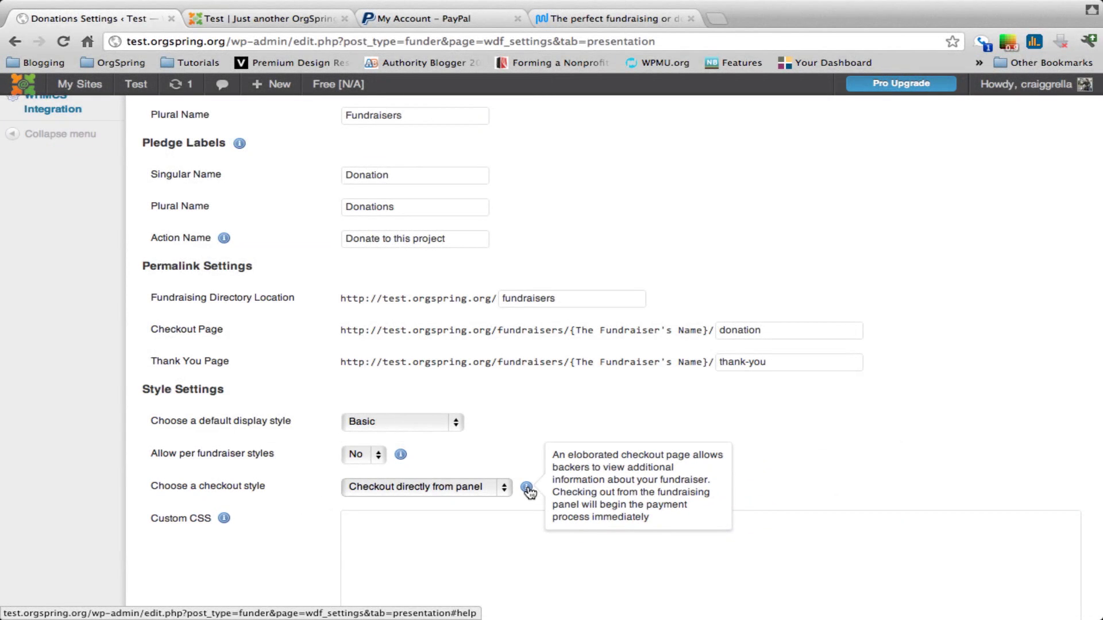
Step: Leave the Custom CSS box empty and view the WPMU DEV Fundraising product page
click(434, 543)
scroll(434, 543, down, 3)
scroll(433, 542, down, 2)
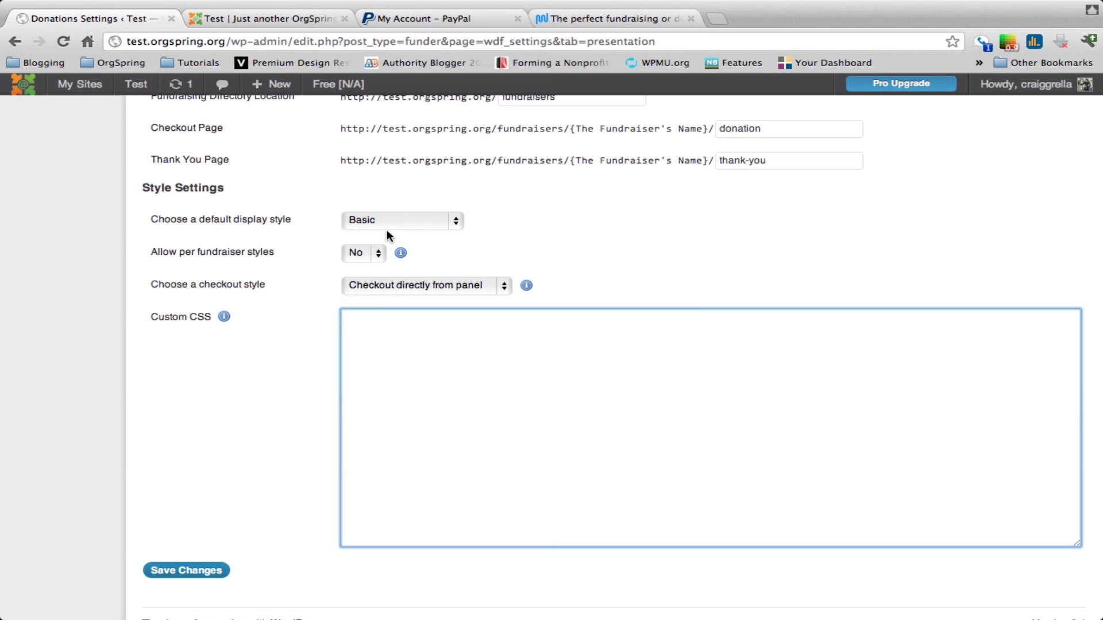
click(572, 20)
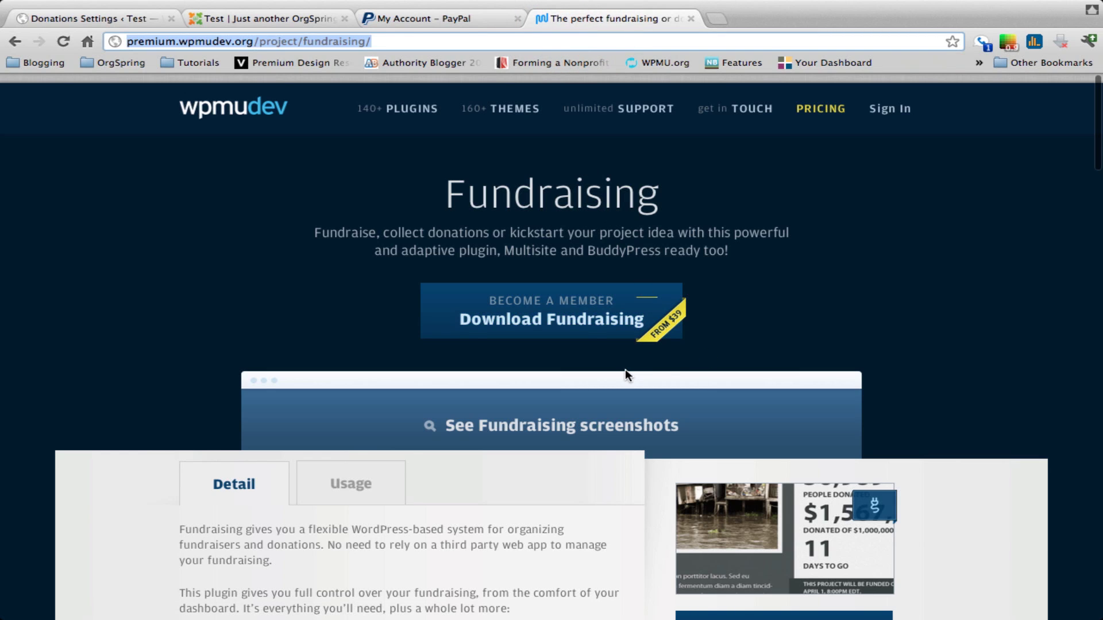
Step: Skim the WPMU DEV Fundraising page, then go back to the Donations Settings page
scroll(746, 369, down, 1)
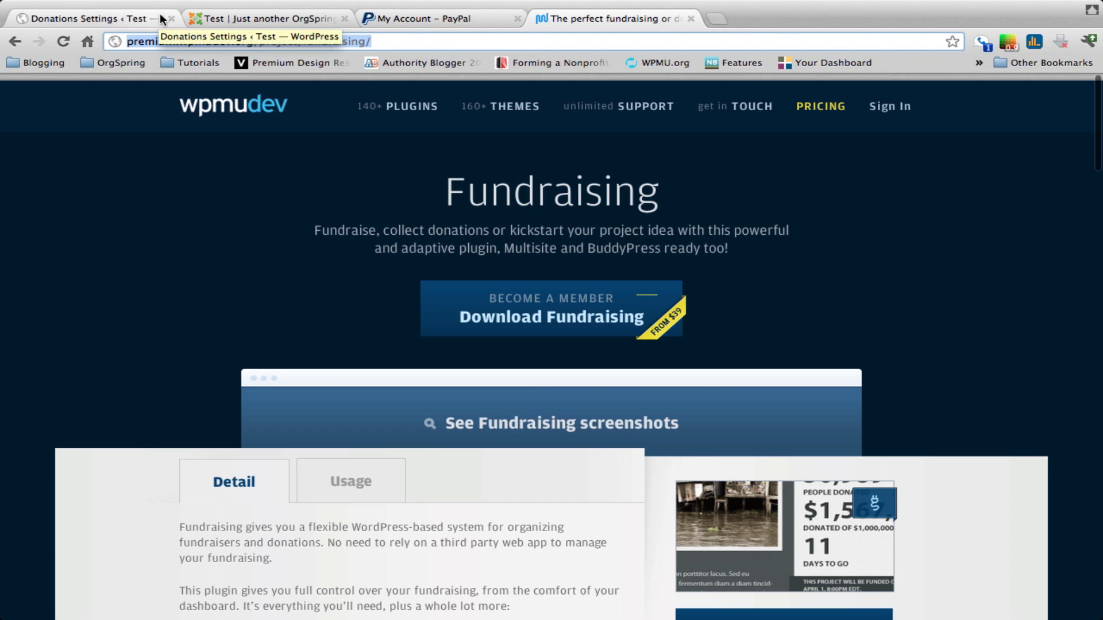
click(114, 19)
Step: Save the presentation settings, keep 'Add fundraising directory to menu?' at Yes, and view the site's Fundraisers menu link
click(424, 372)
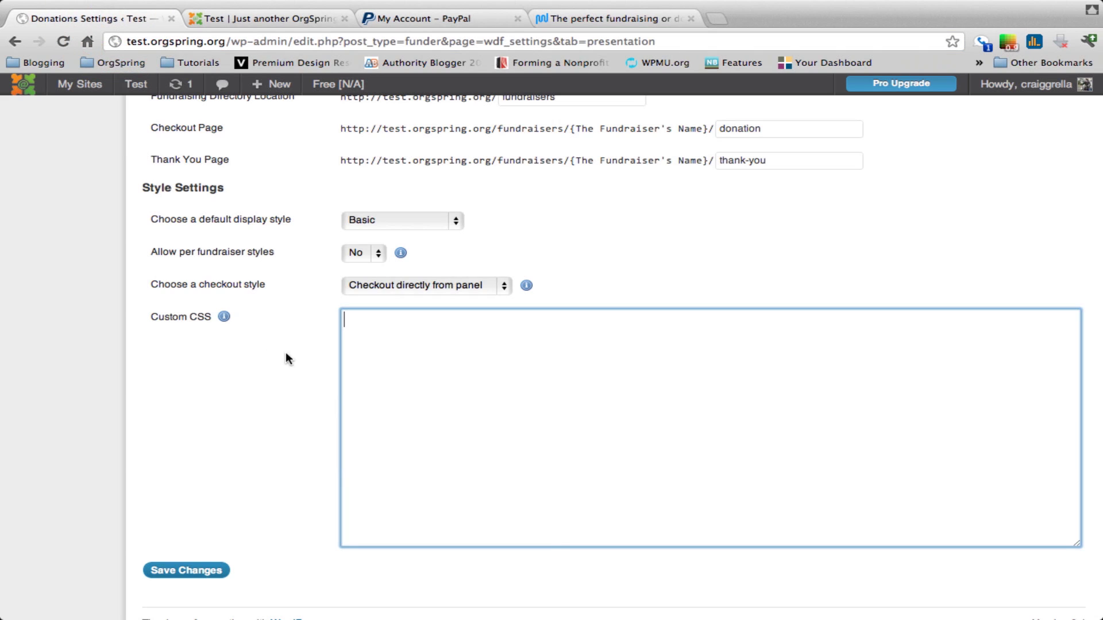
click(201, 571)
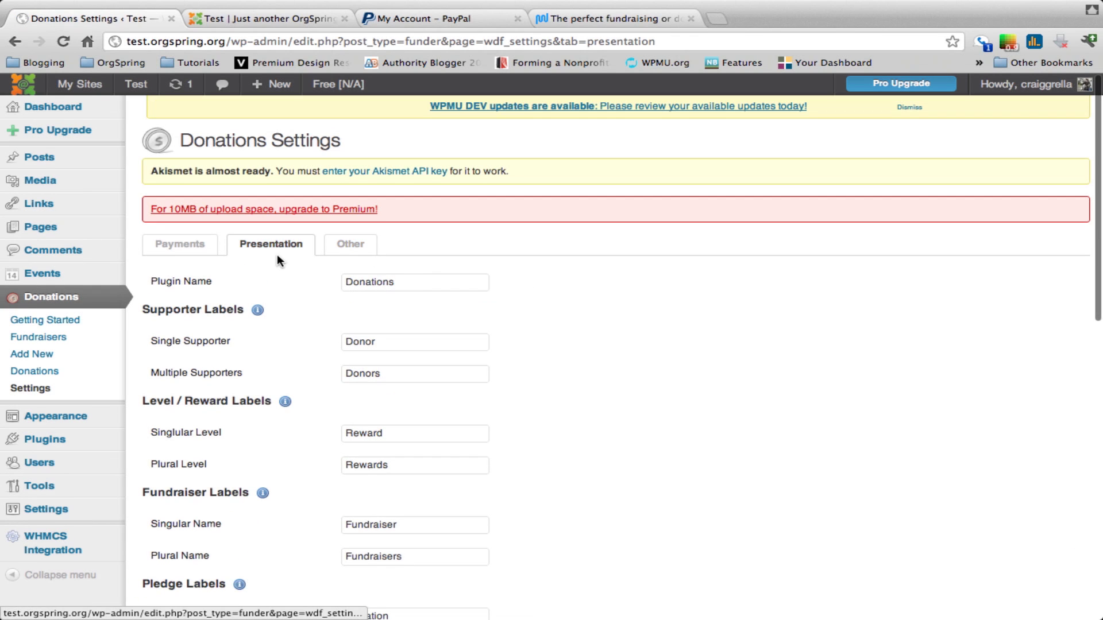
click(358, 252)
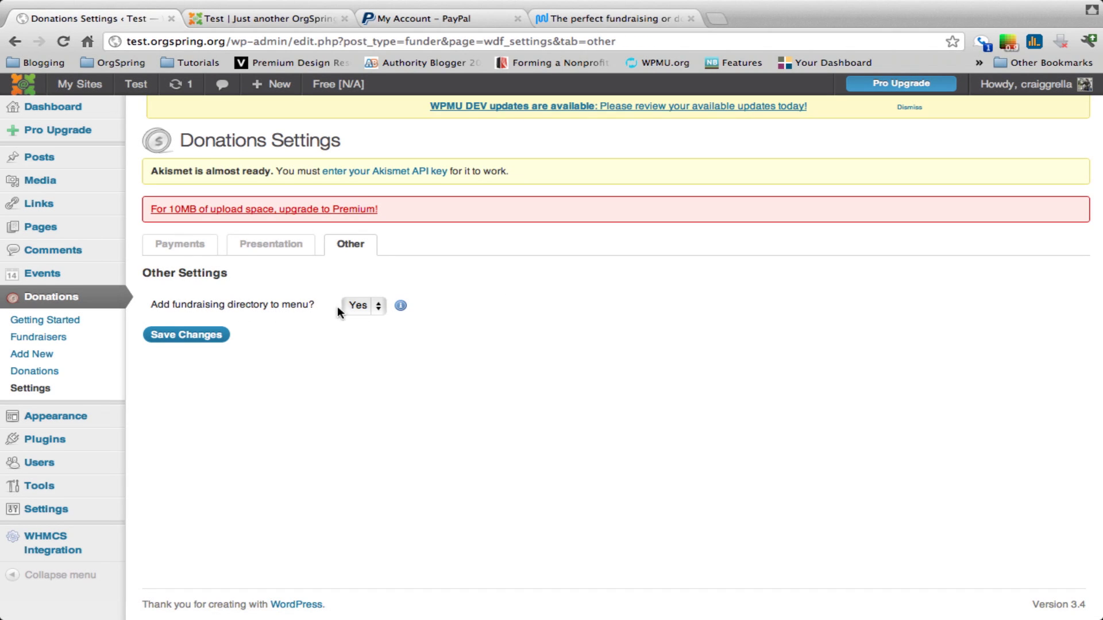
click(262, 15)
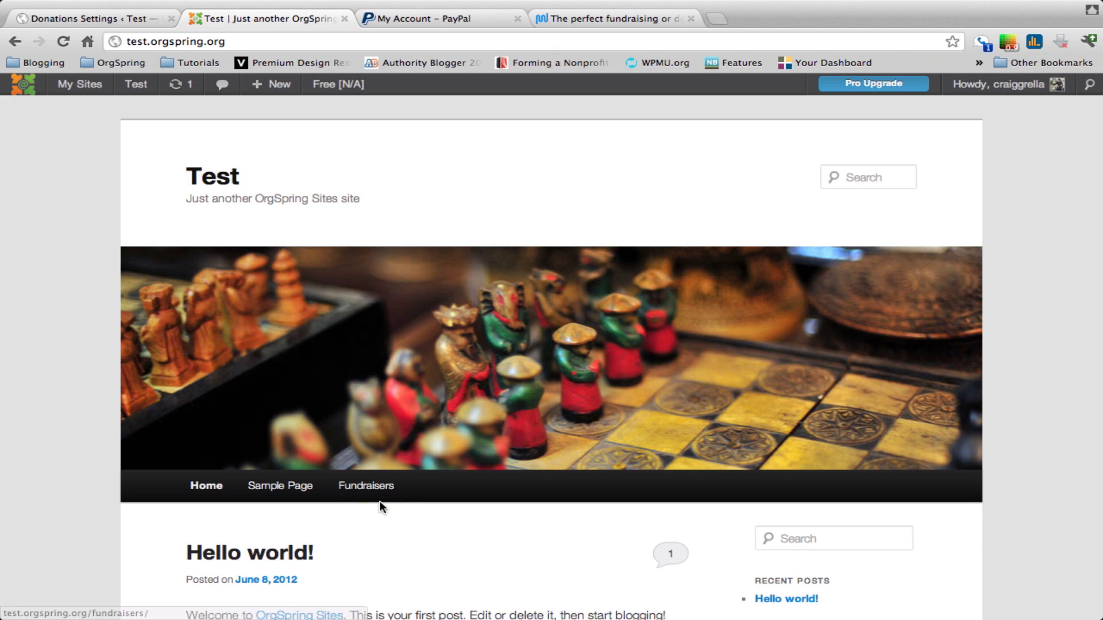
Step: Return to Donations Settings and show the Payments tab, with PayPal enabled in Sandbox mode
click(145, 16)
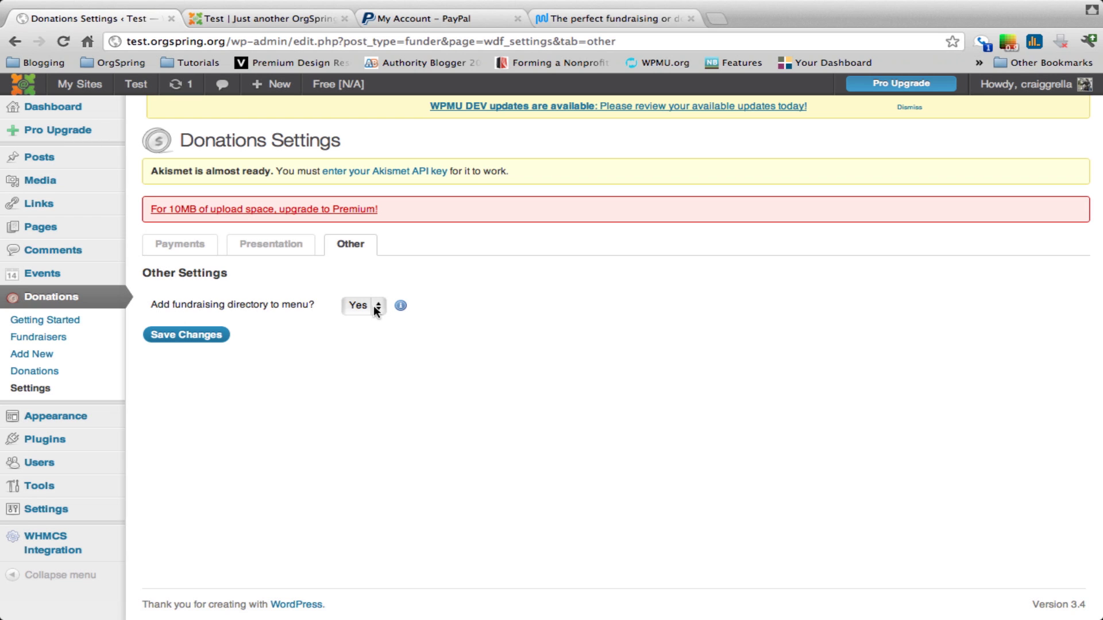
click(183, 246)
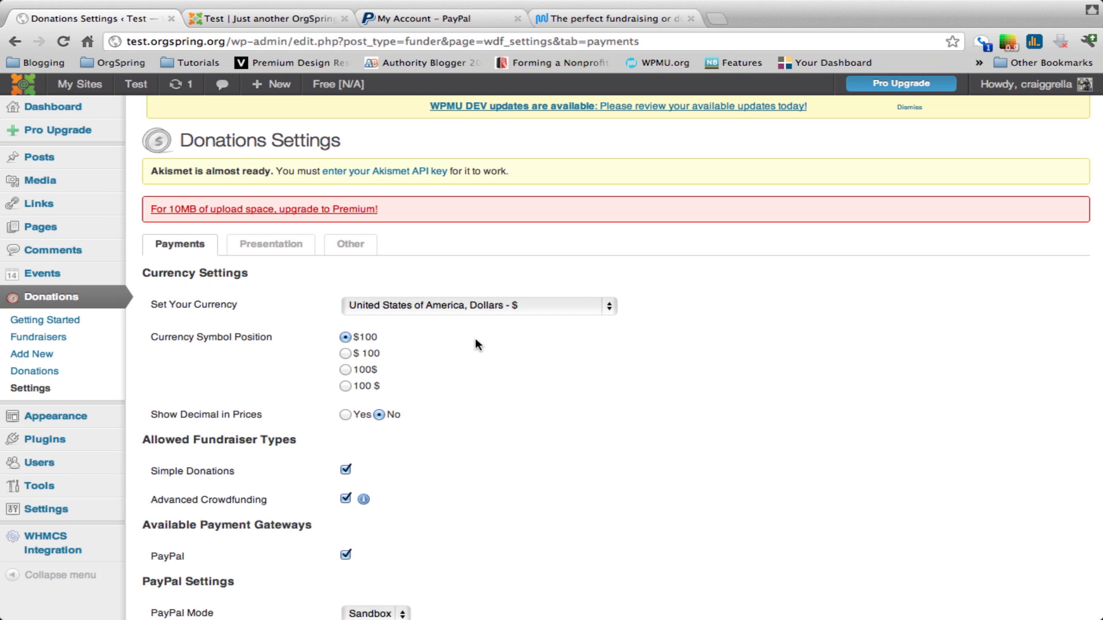
scroll(469, 345, down, 5)
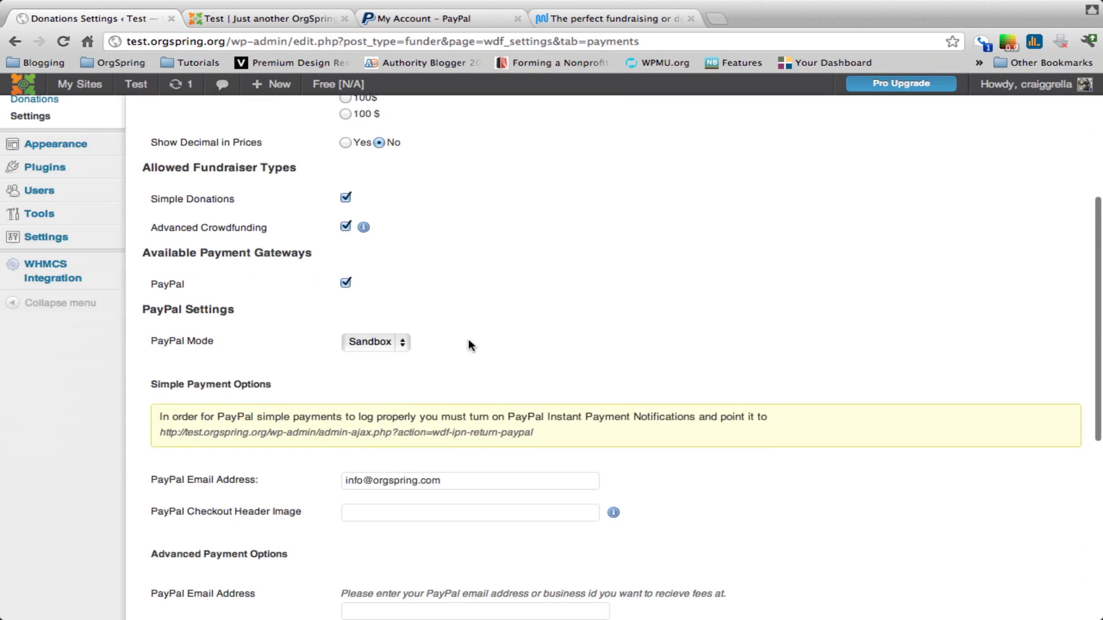
scroll(469, 344, down, 4)
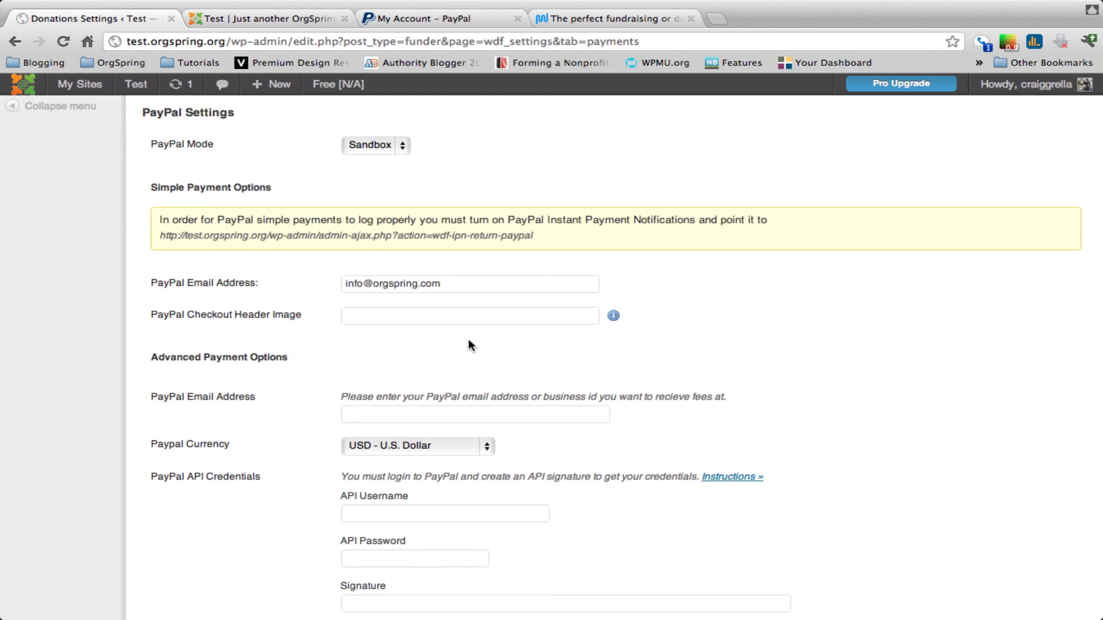